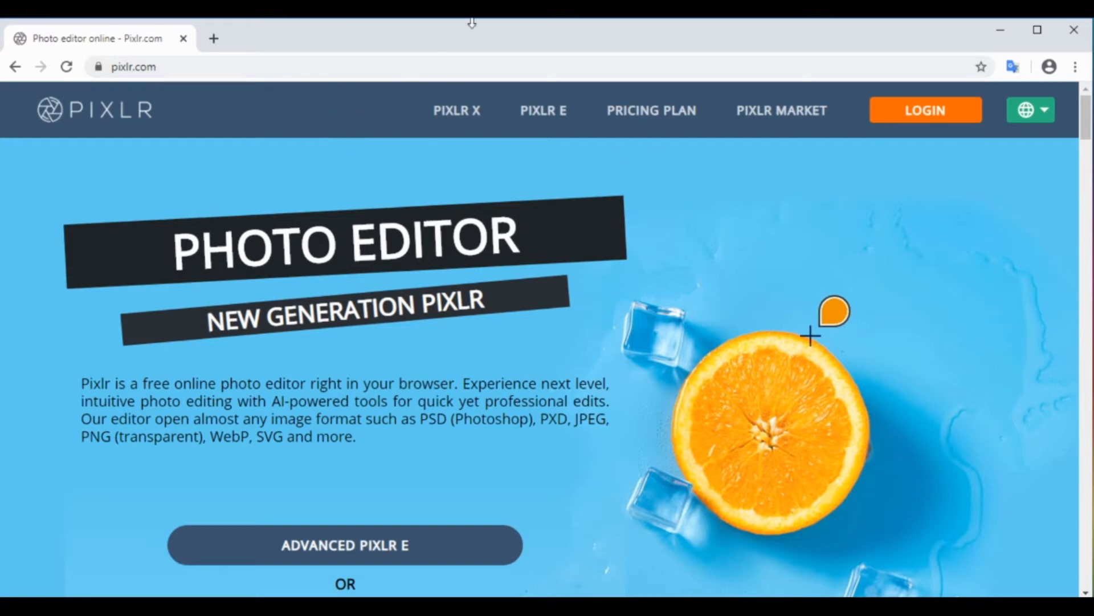
Create a new Full HD canvas of 1920 x 1080 px in Pixlr E without a background and dismiss the feedback prompt
left_click(538, 117)
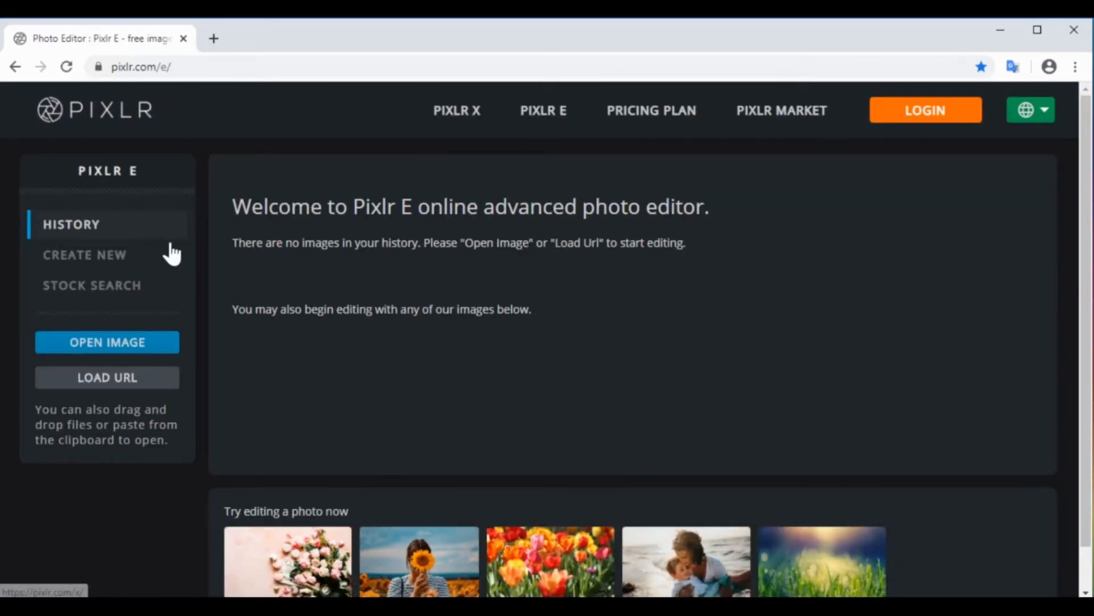
left_click(100, 266)
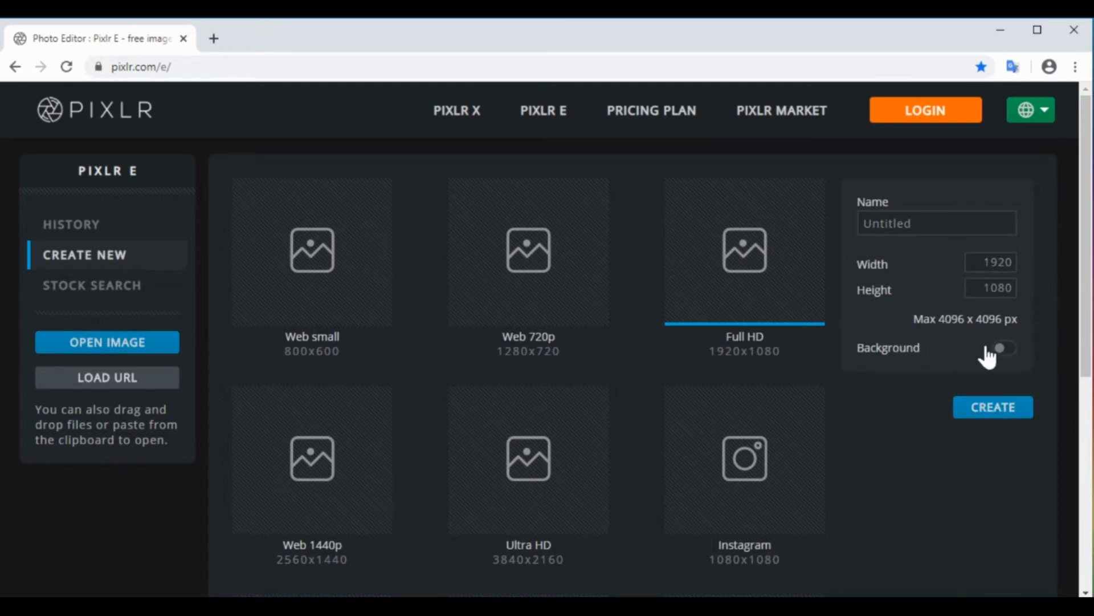
left_click(1004, 349)
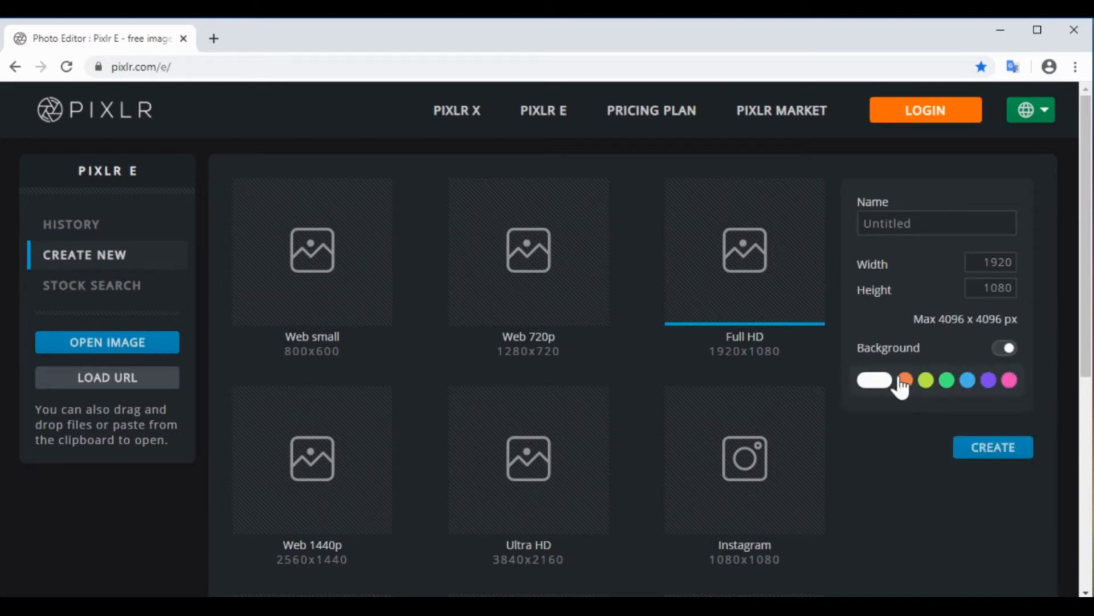
left_click(1006, 350)
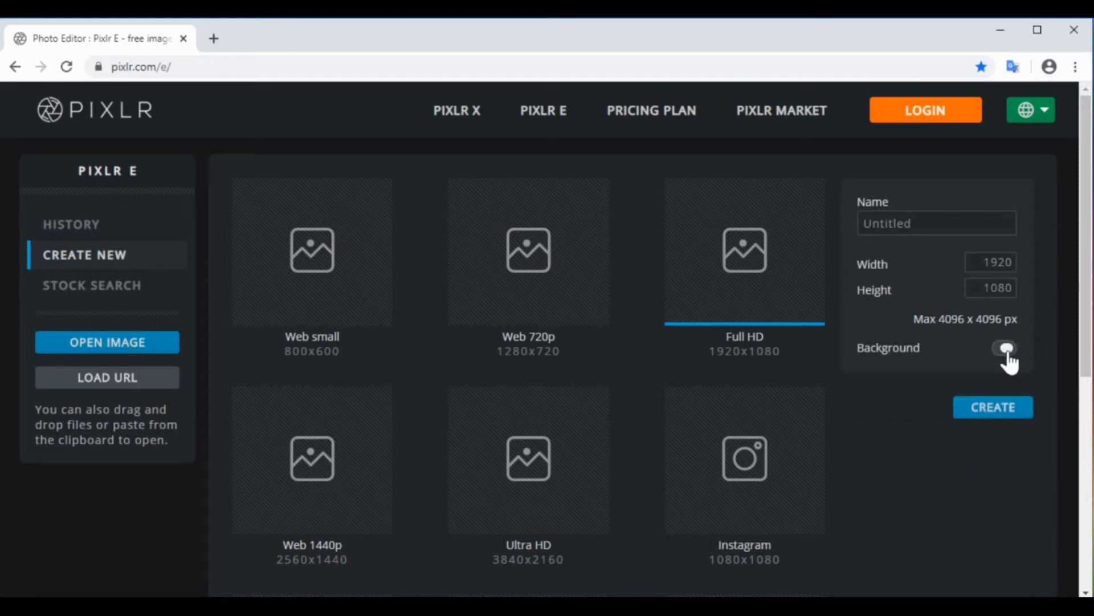
left_click(993, 417)
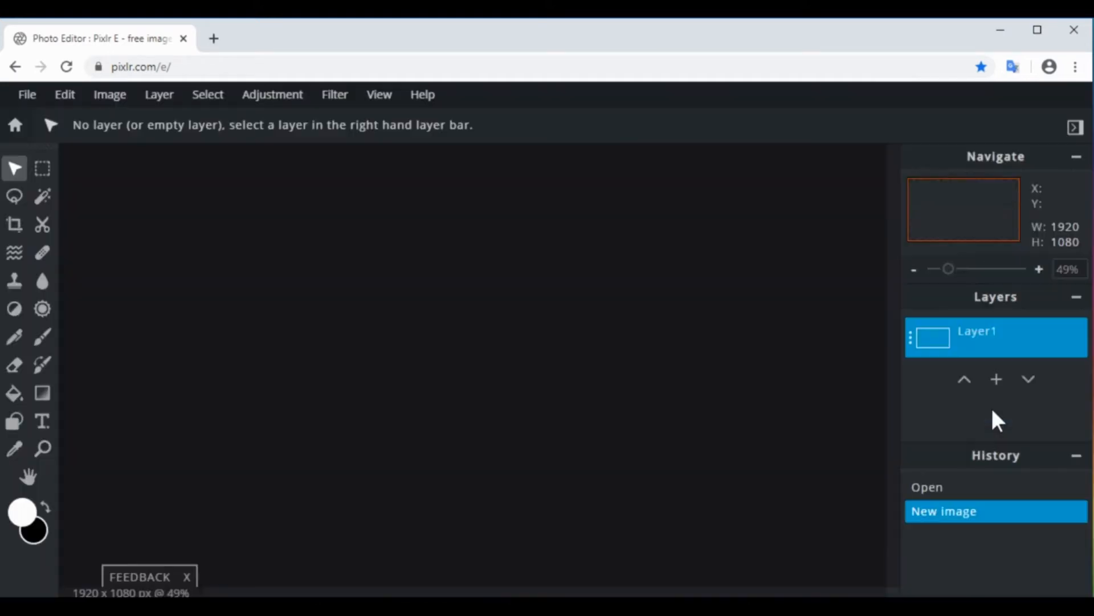
left_click(186, 577)
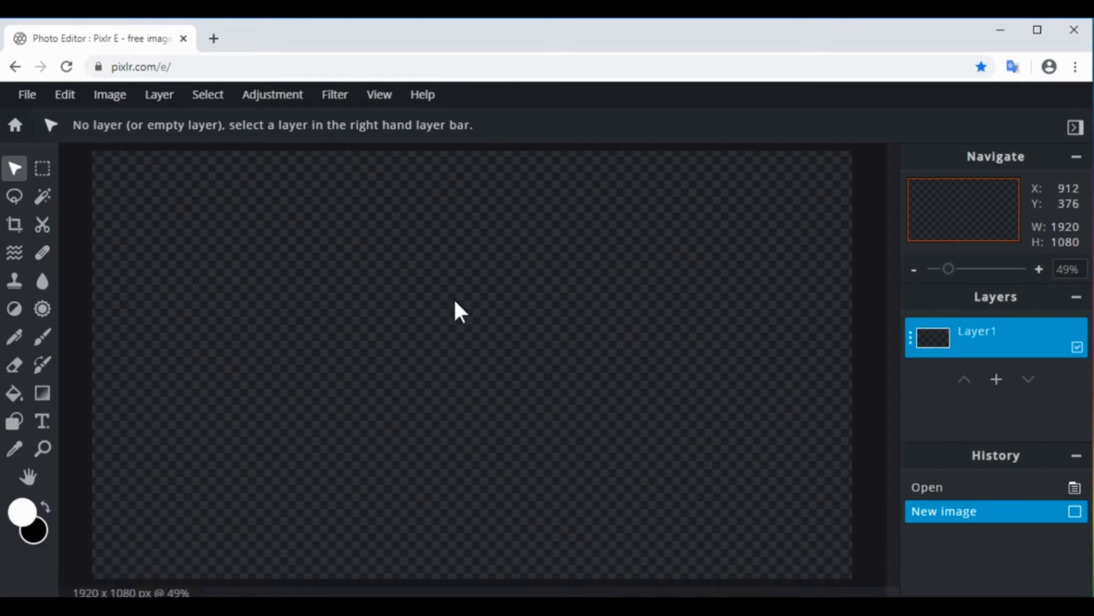
Switch the workspace to light mode and back to dark mode
left_click(386, 98)
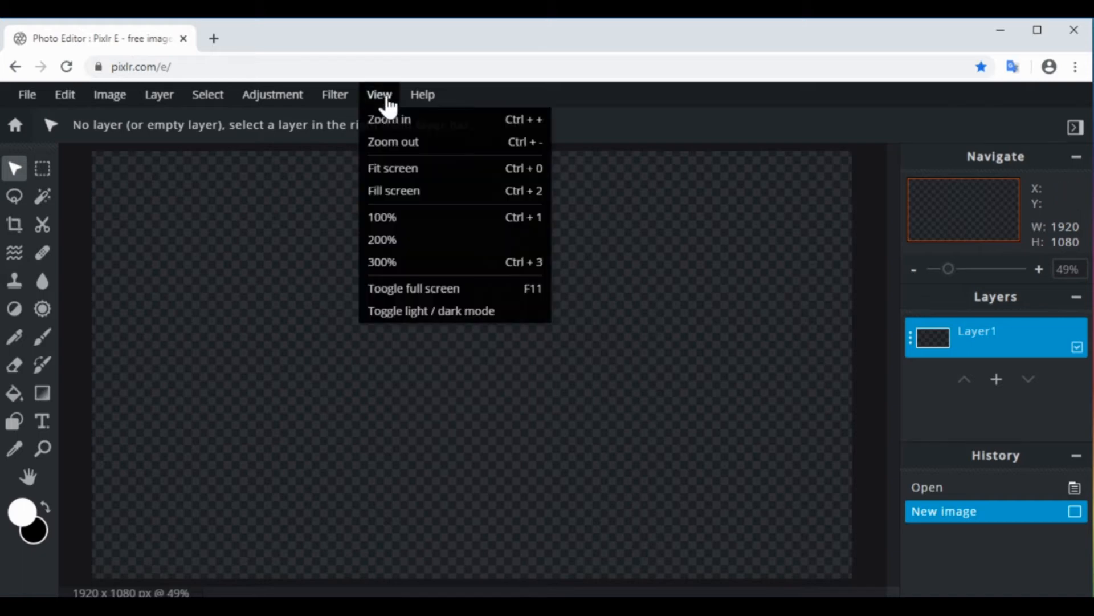
left_click(394, 312)
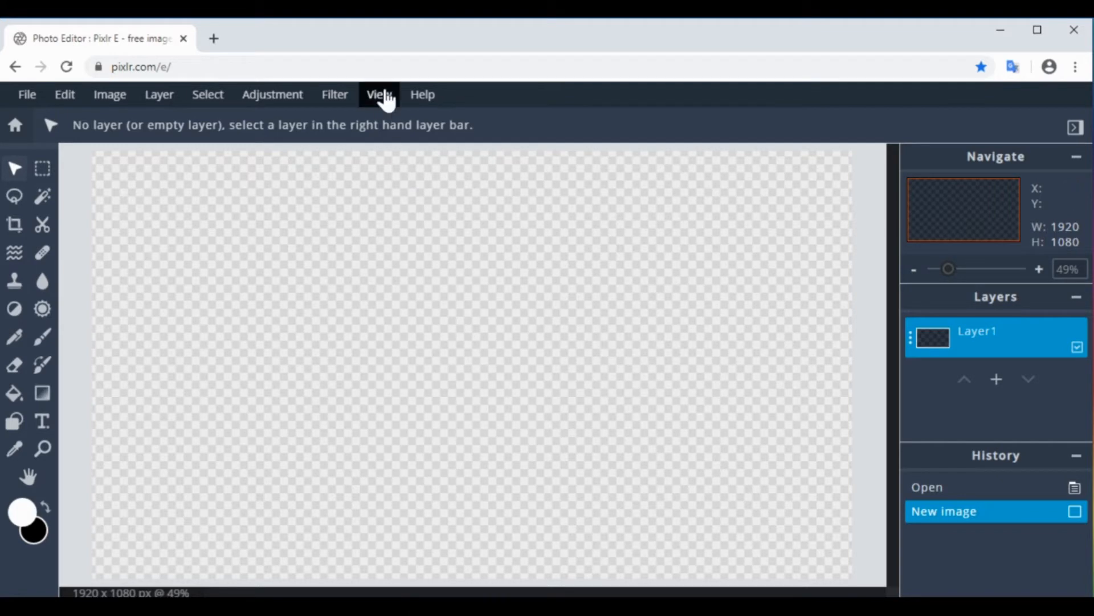
left_click(385, 107)
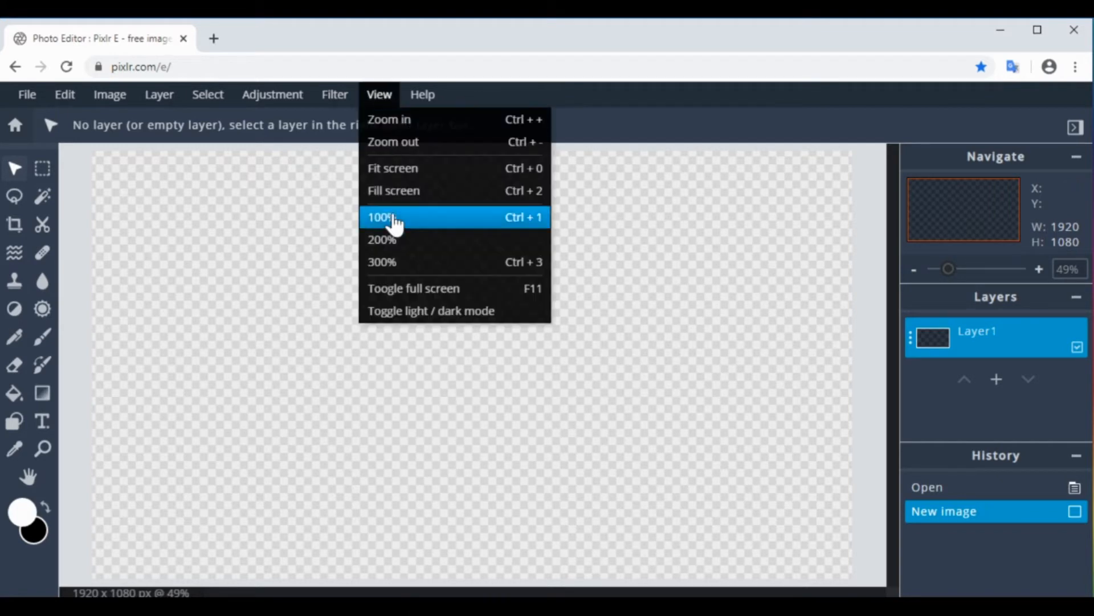
left_click(398, 313)
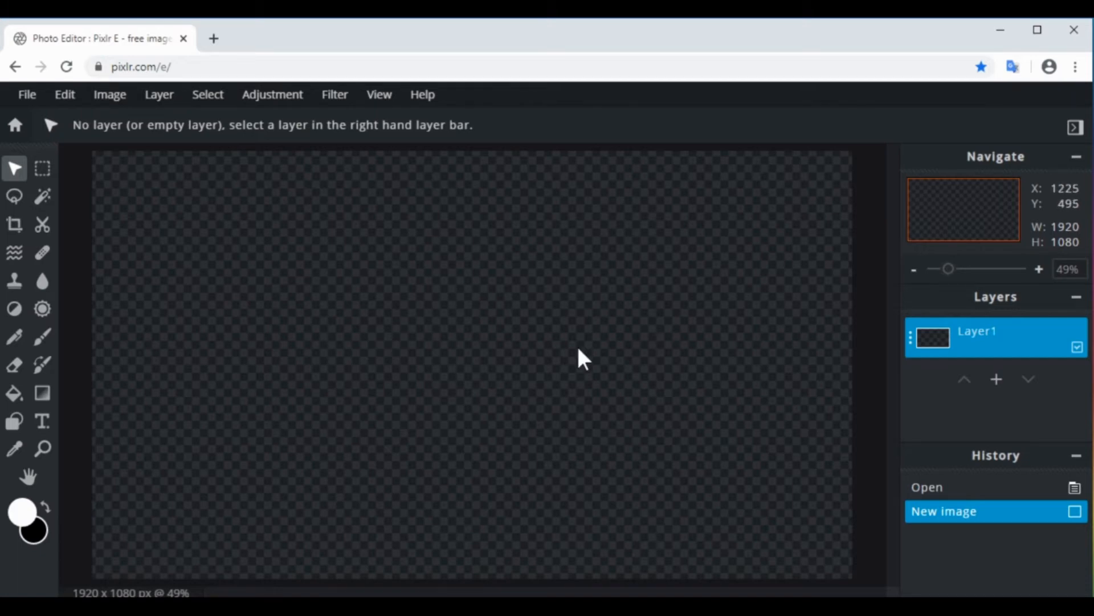
Add the hiclipart.com image from the Downloads folder as a new layer
left_click(162, 97)
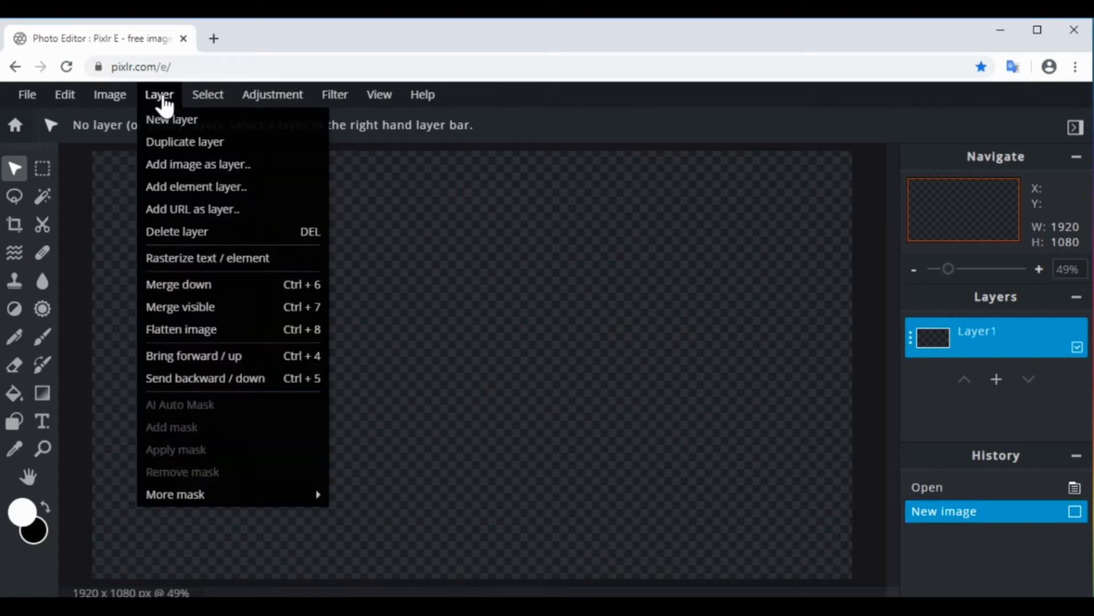
left_click(200, 168)
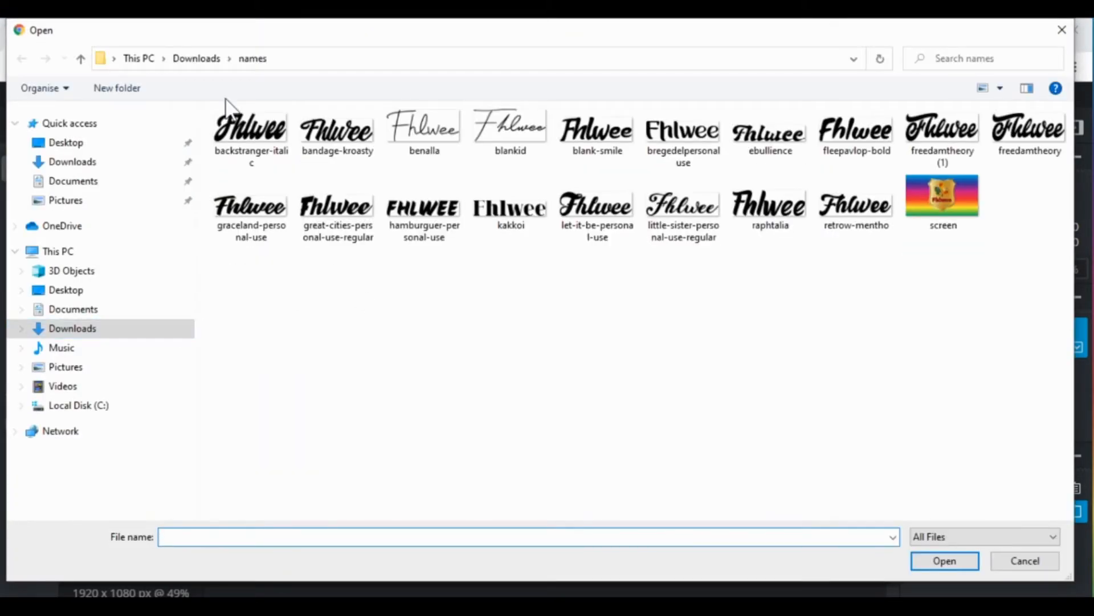
left_click(198, 59)
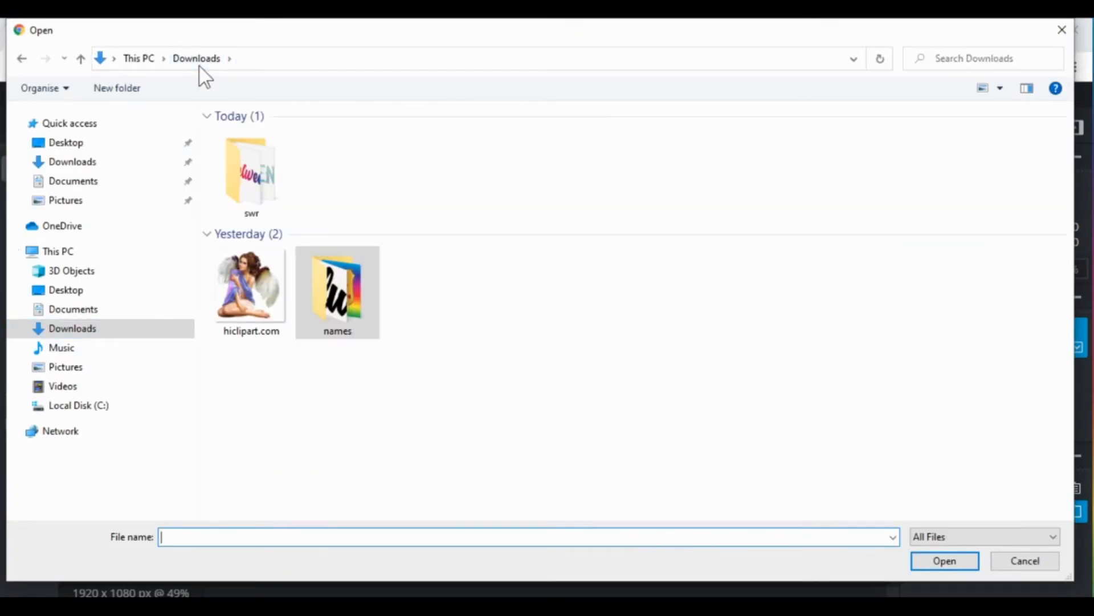
double_click(248, 302)
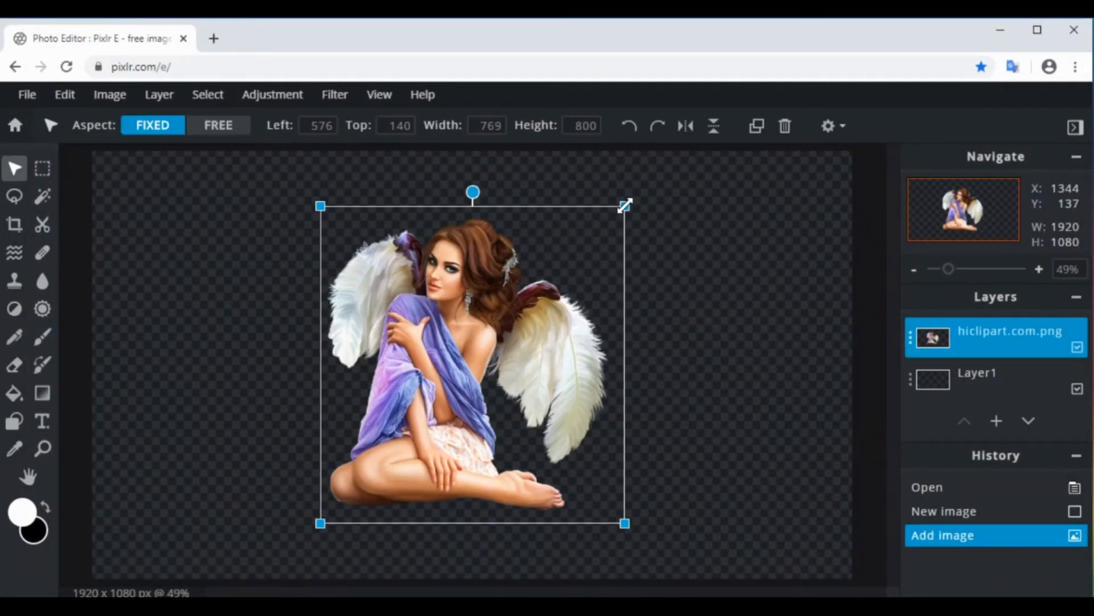
Enlarge the angel image to about 902 x 938 px, move it to the canvas's right half and deselect it
left_click_drag(625, 205, 682, 195)
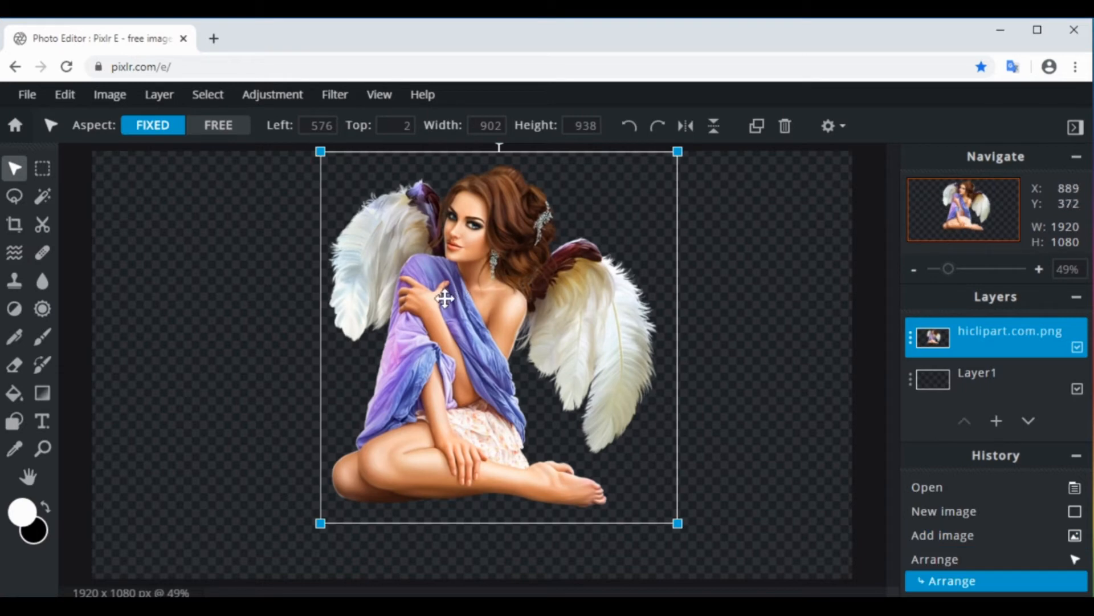
left_click_drag(444, 298, 584, 321)
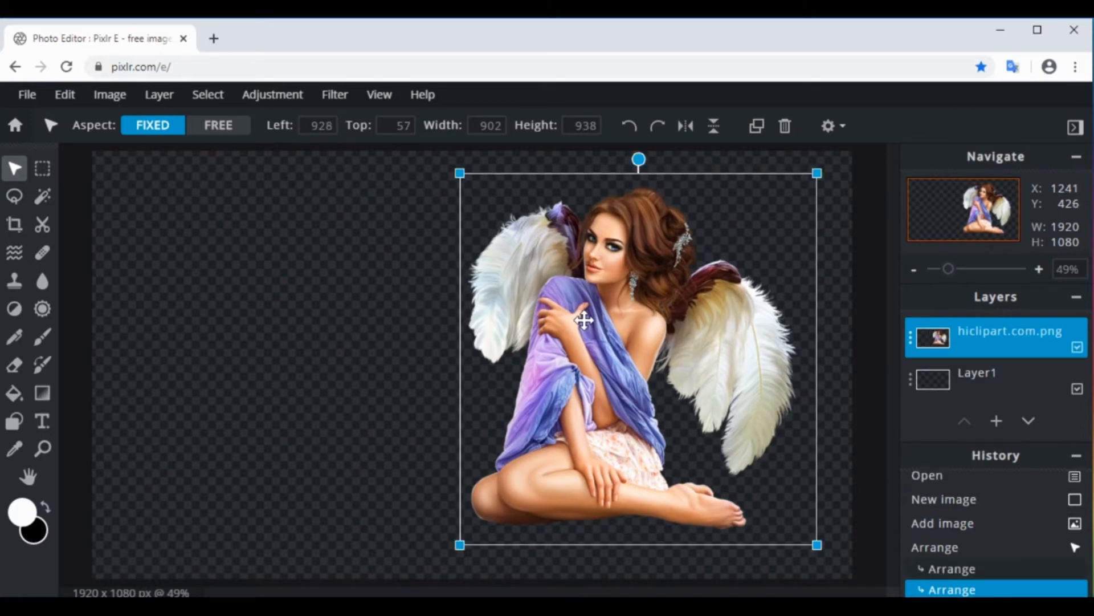
left_click(861, 289)
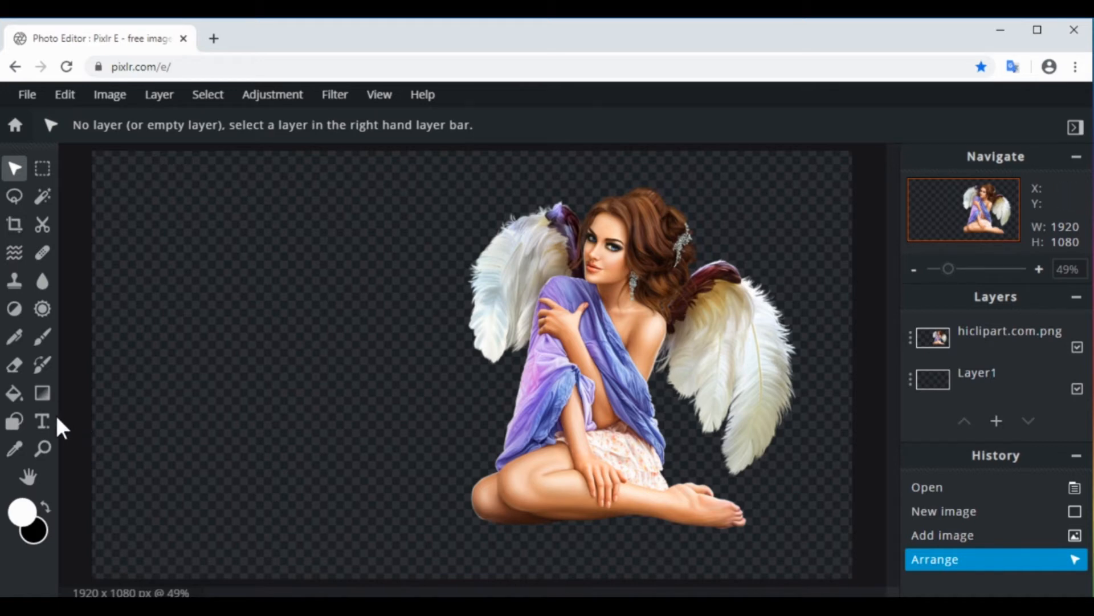
Add a new text layer reading "Amazing" in place of the sample text
left_click(42, 423)
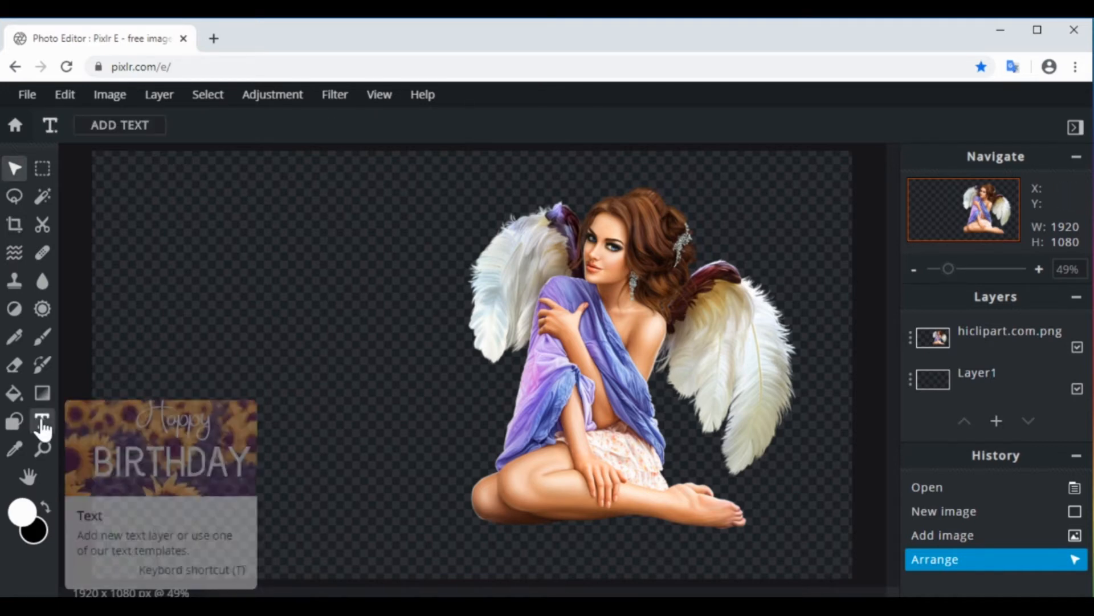
left_click(317, 304)
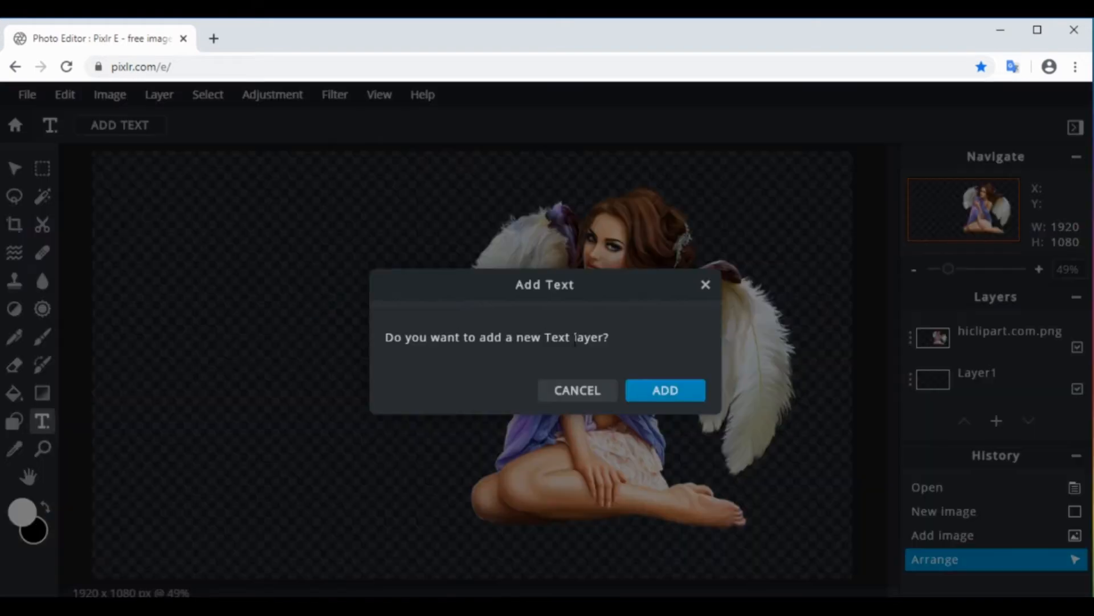
left_click(664, 391)
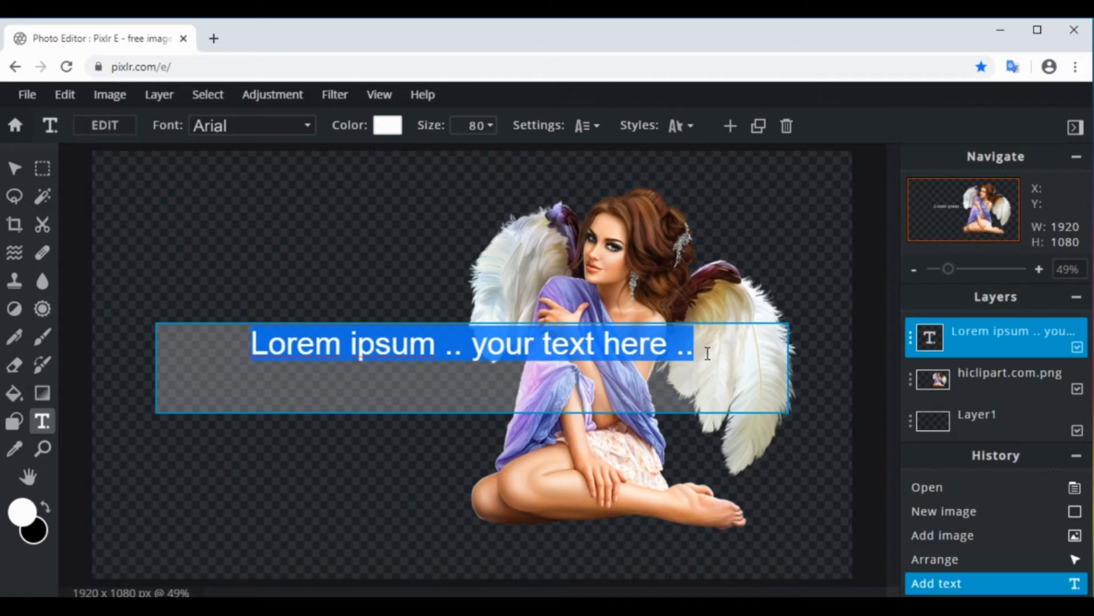
key("BackSpace")
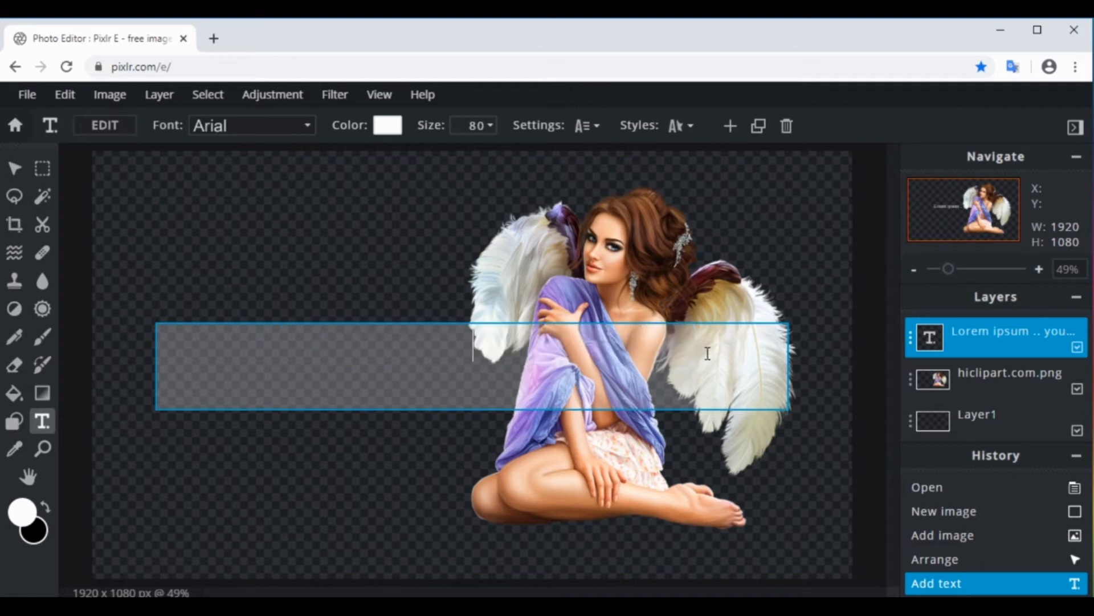
type("Ar")
type("azin")
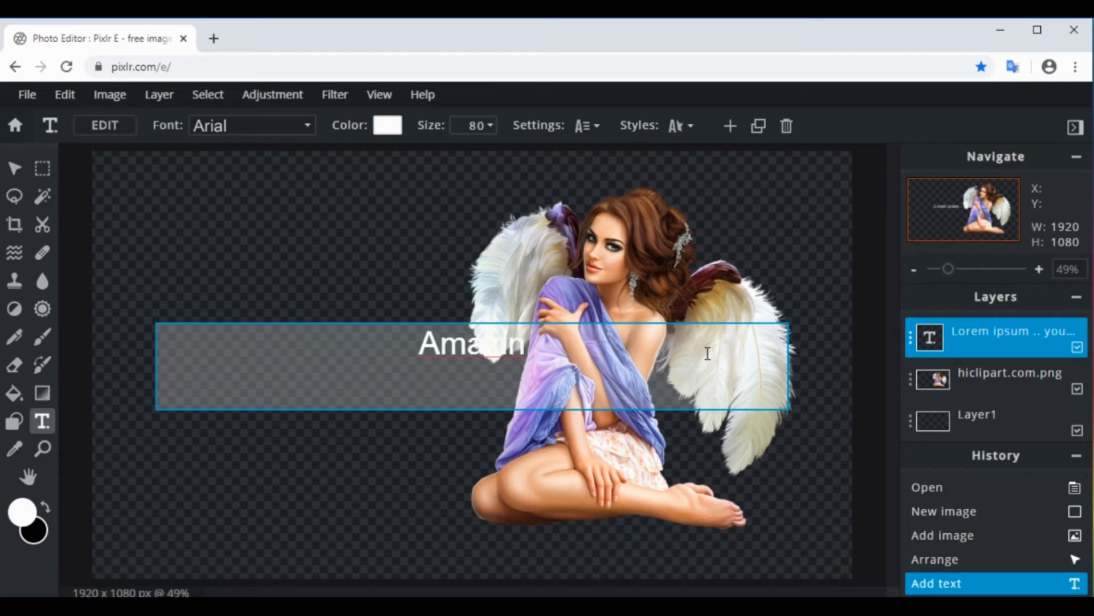
type("g")
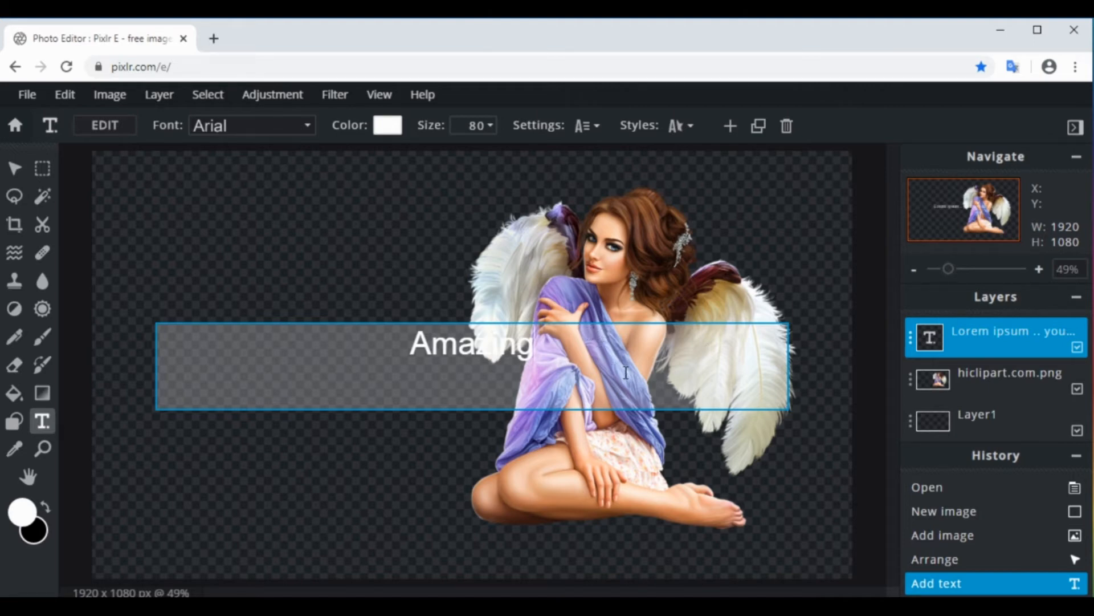
left_click(625, 231)
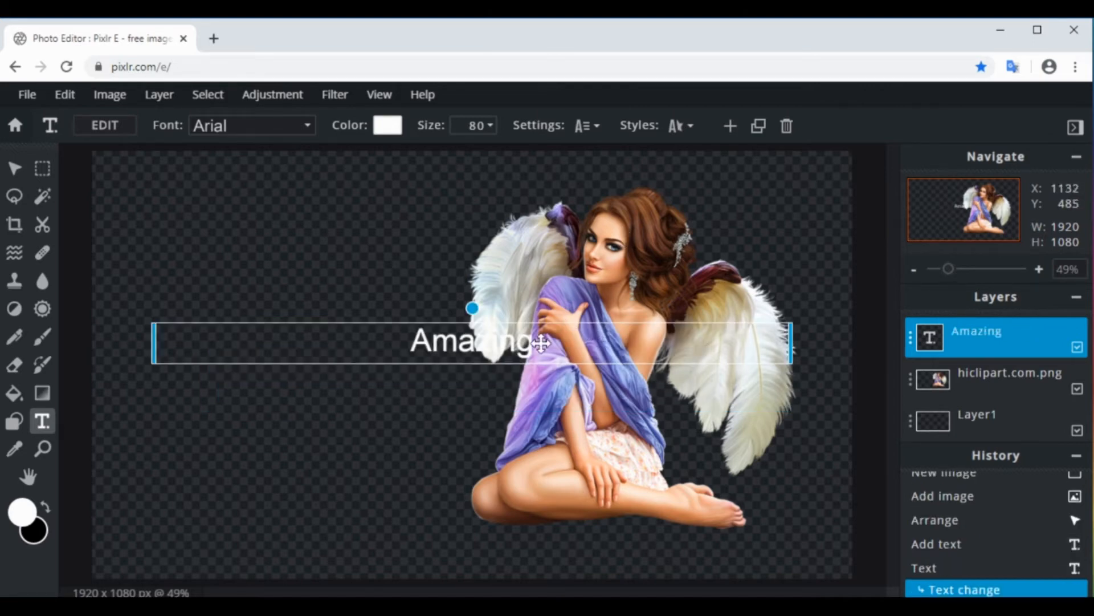
Enlarge the "Amazing" text to size 206 and position it beside the angel, slightly overlapping her on the left
left_click_drag(541, 342, 373, 357)
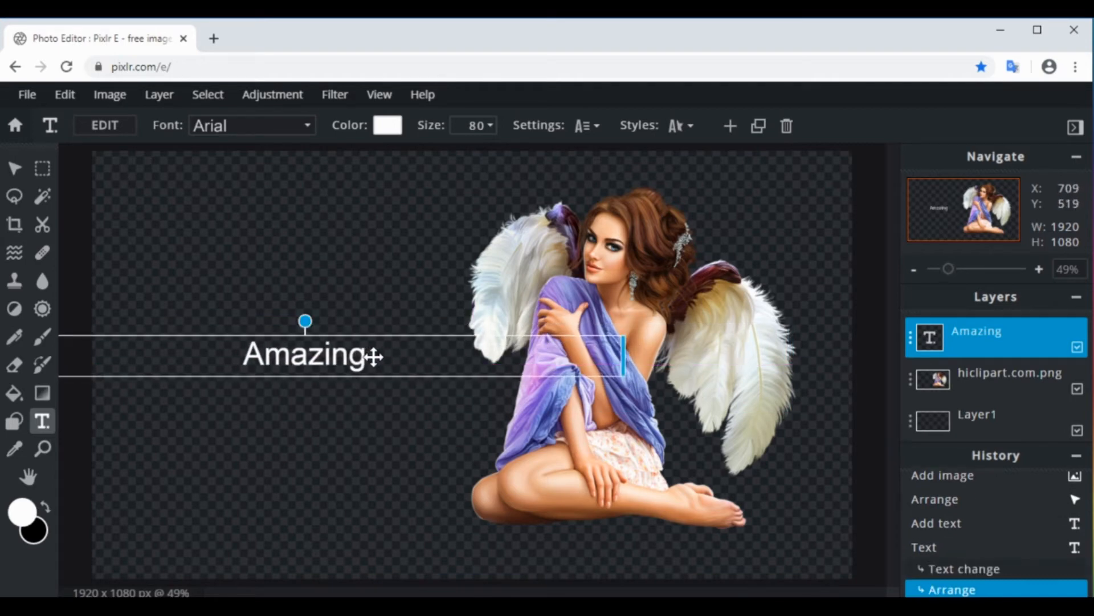
left_click(486, 125)
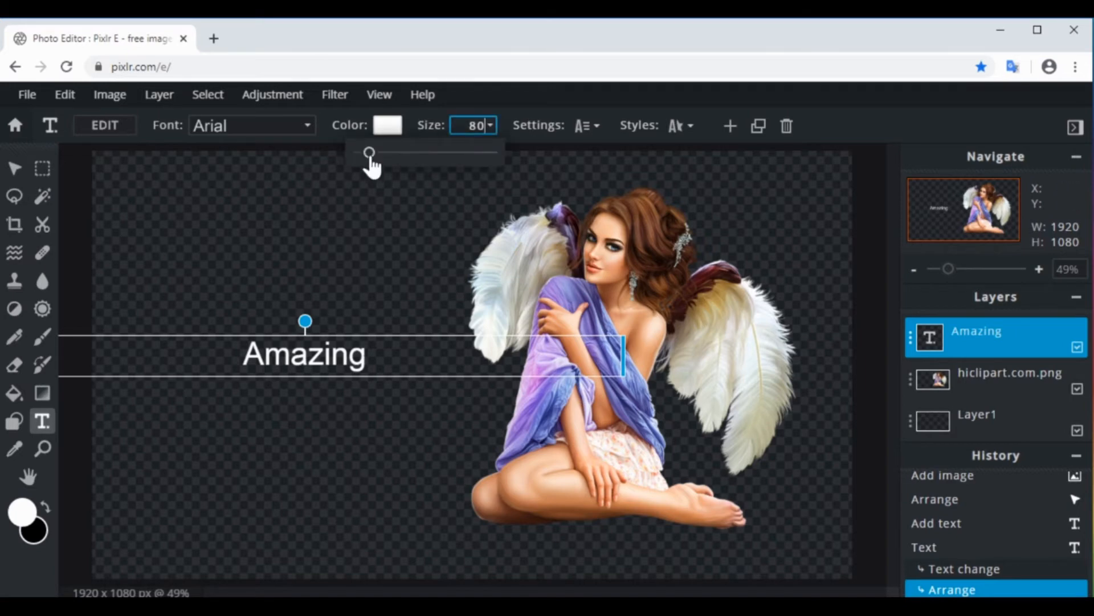
left_click_drag(370, 152, 387, 152)
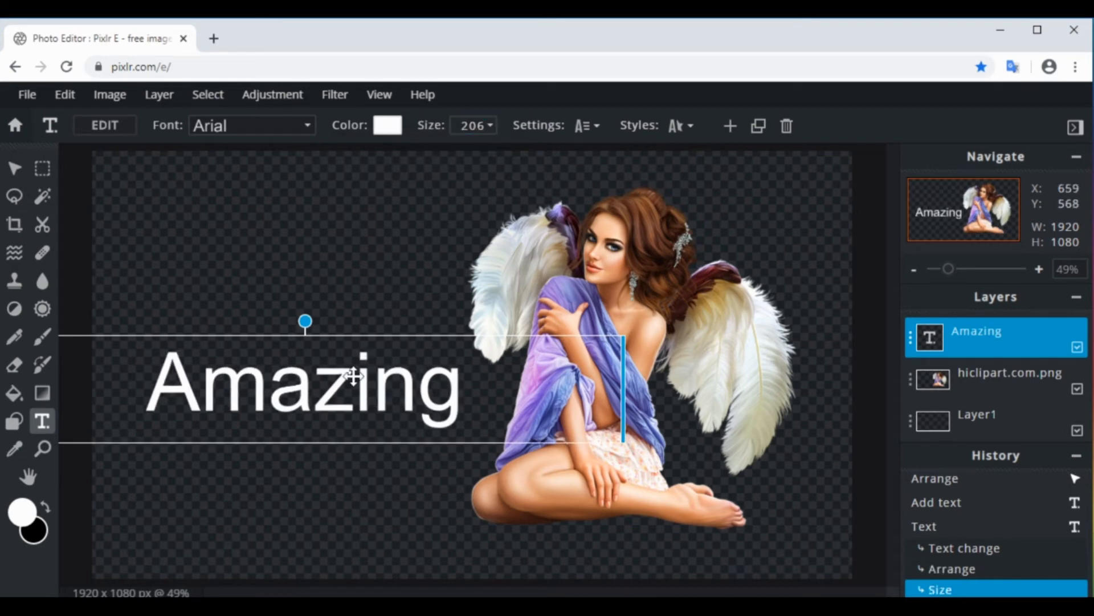
left_click_drag(354, 378, 395, 354)
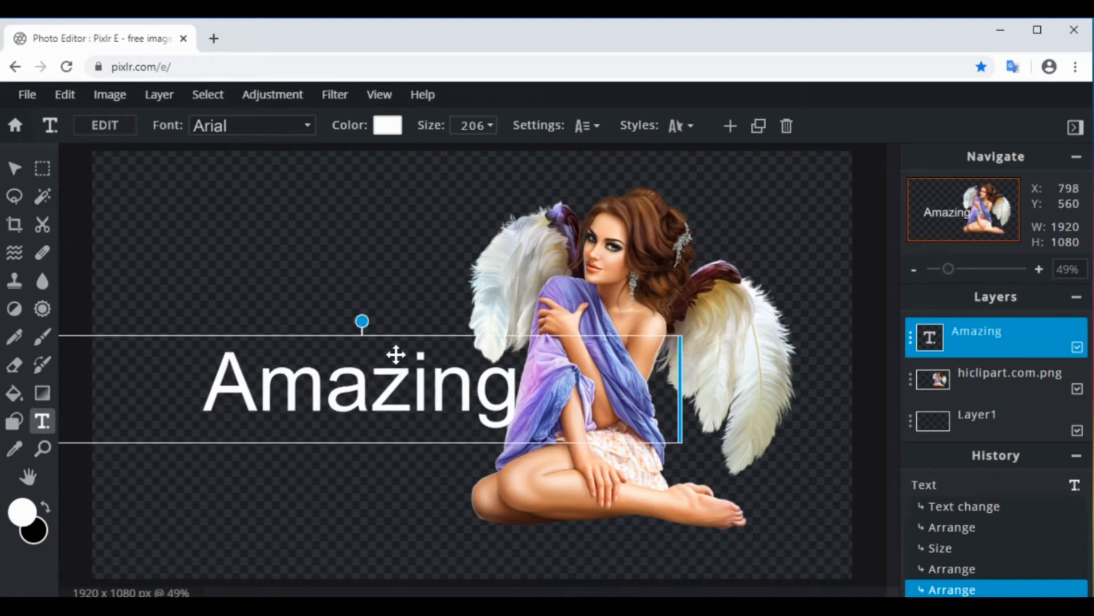
Preview display fonts from the font list on the "Amazing" text, such as Carvino, Game On, Kakamora, Kajika and Jura
left_click(306, 127)
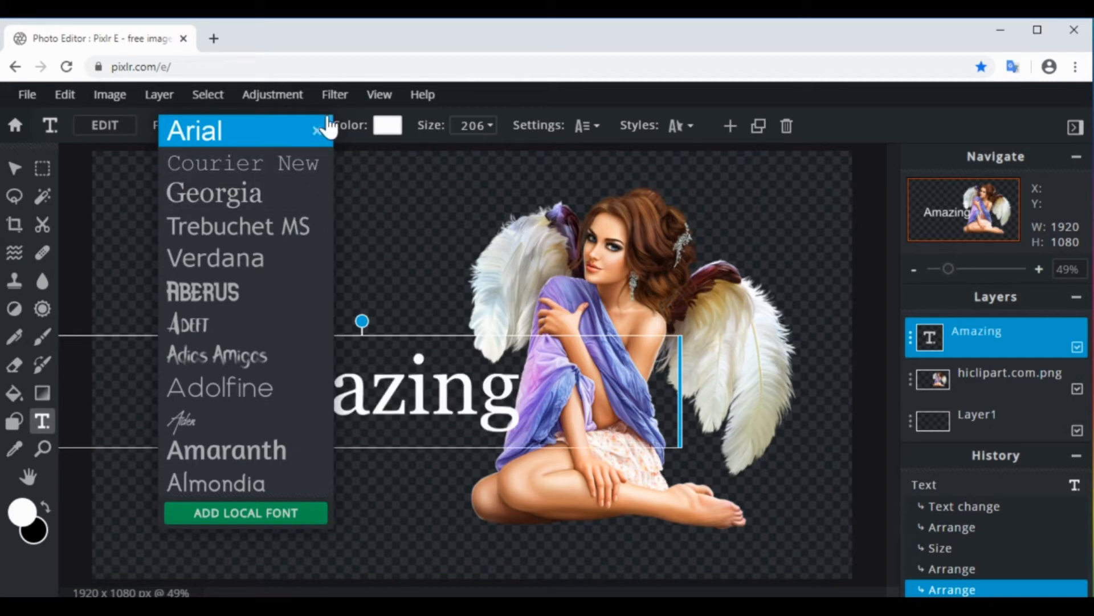
left_click_drag(332, 127, 332, 191)
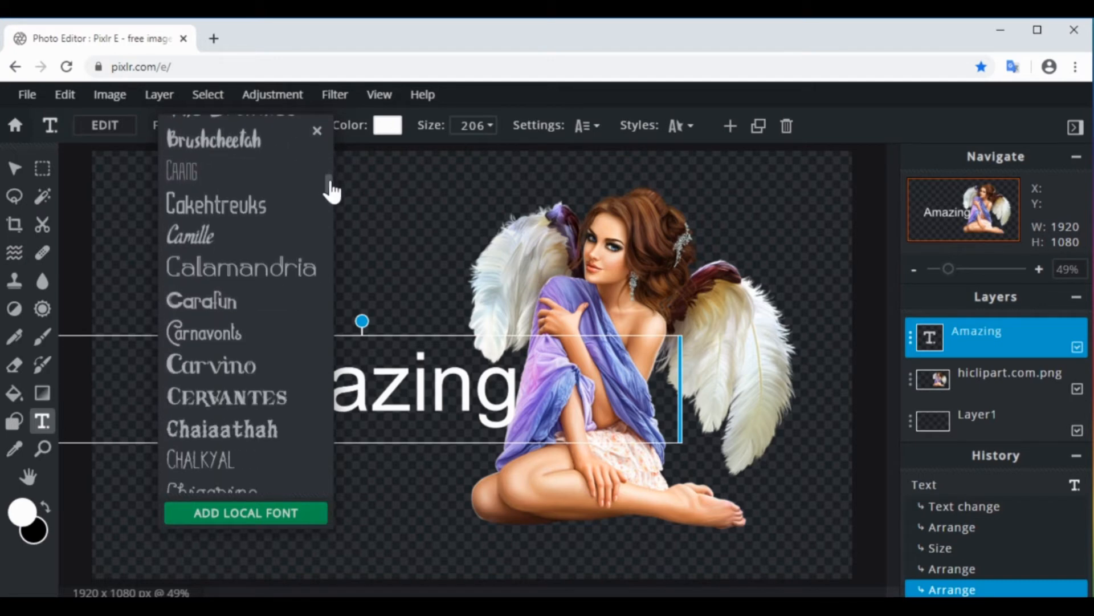
left_click(259, 361)
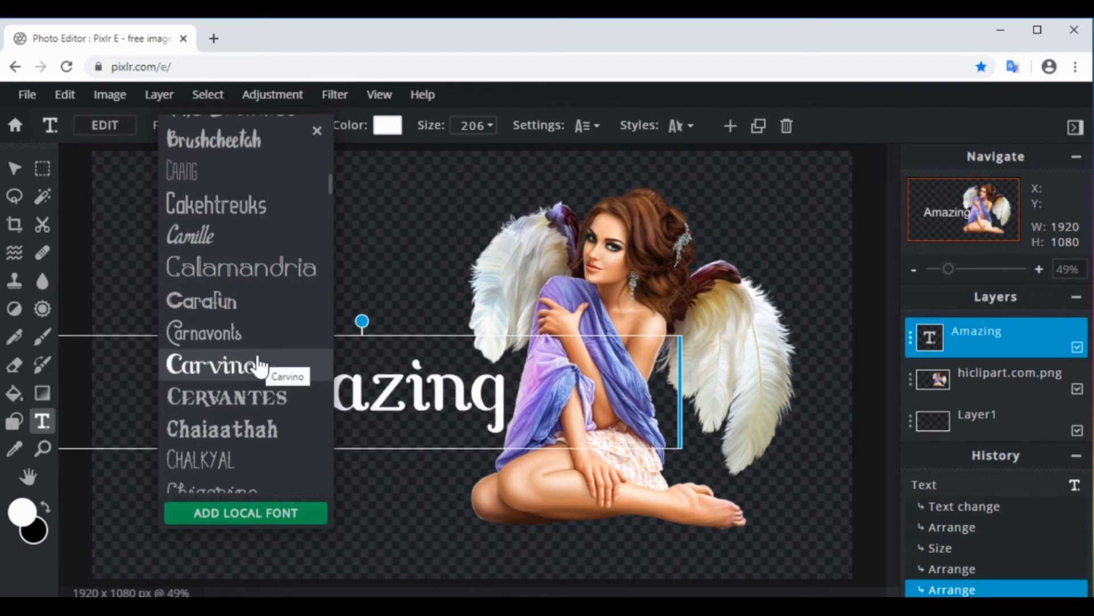
left_click(251, 399)
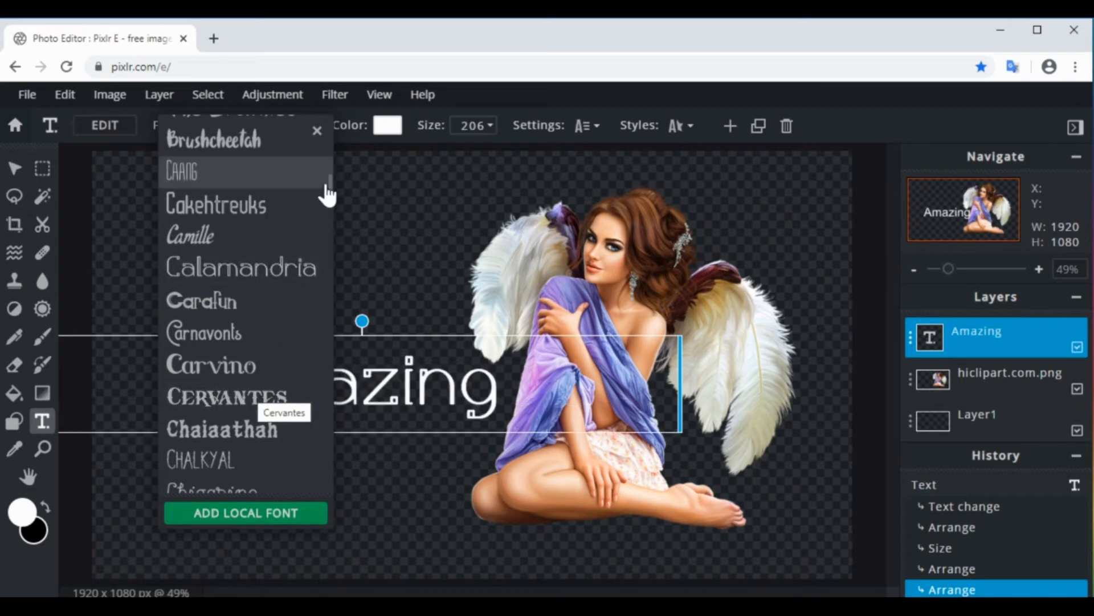
left_click_drag(331, 182, 331, 249)
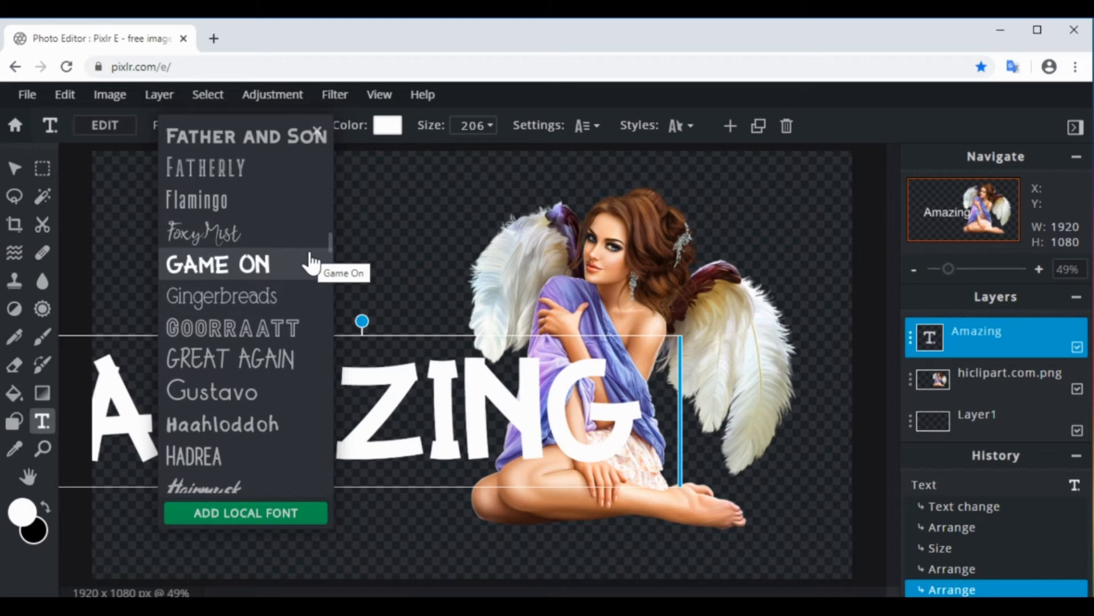
scroll(331, 257, "down", 3)
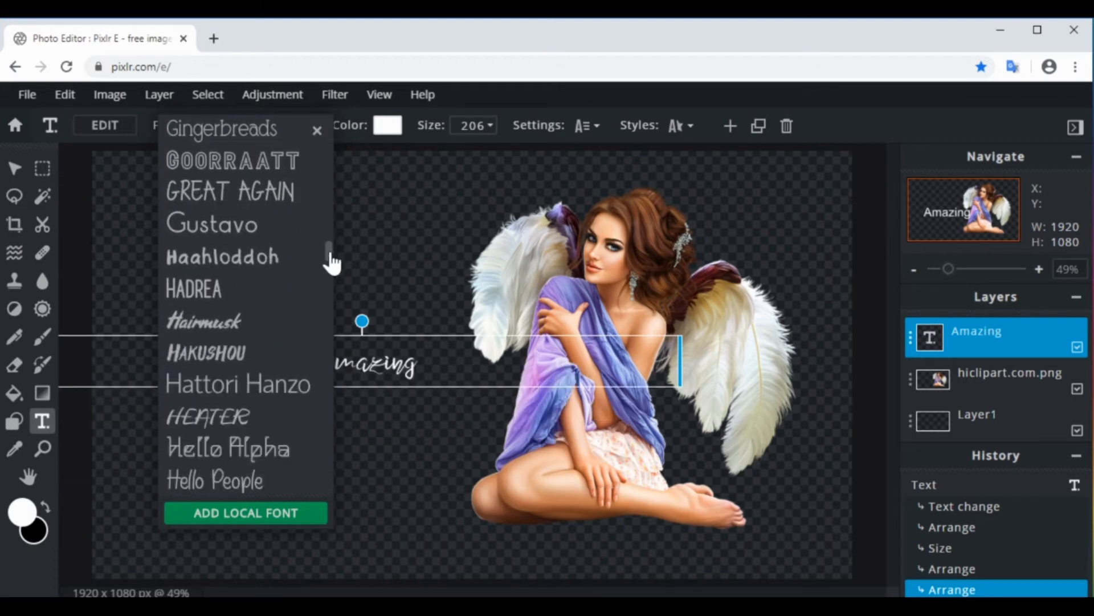
left_click(258, 352)
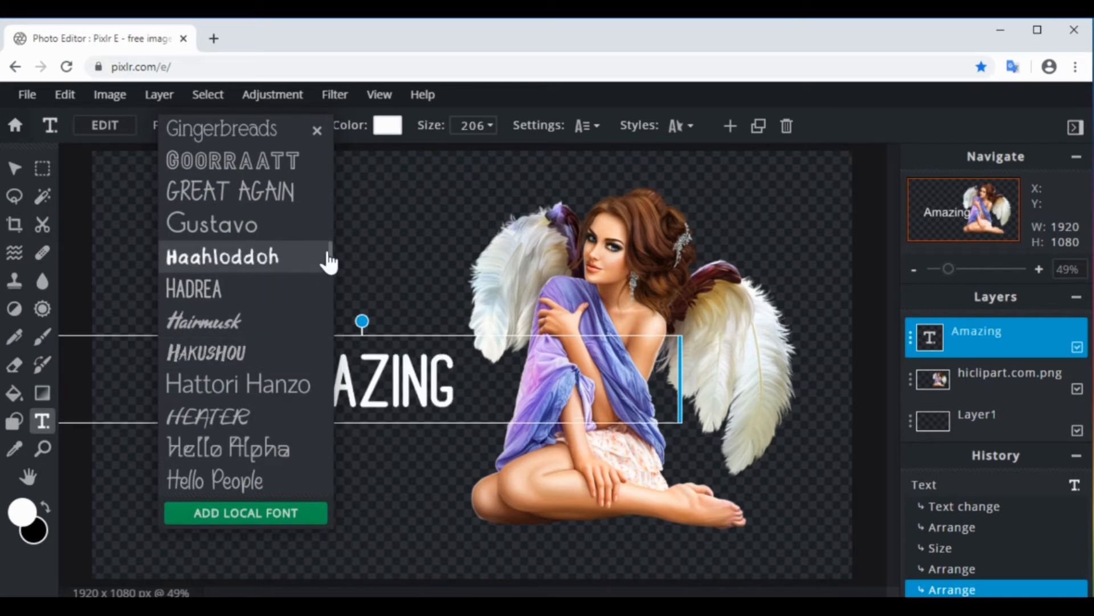
scroll(329, 261, "down", 3)
scroll(331, 268, "down", 3)
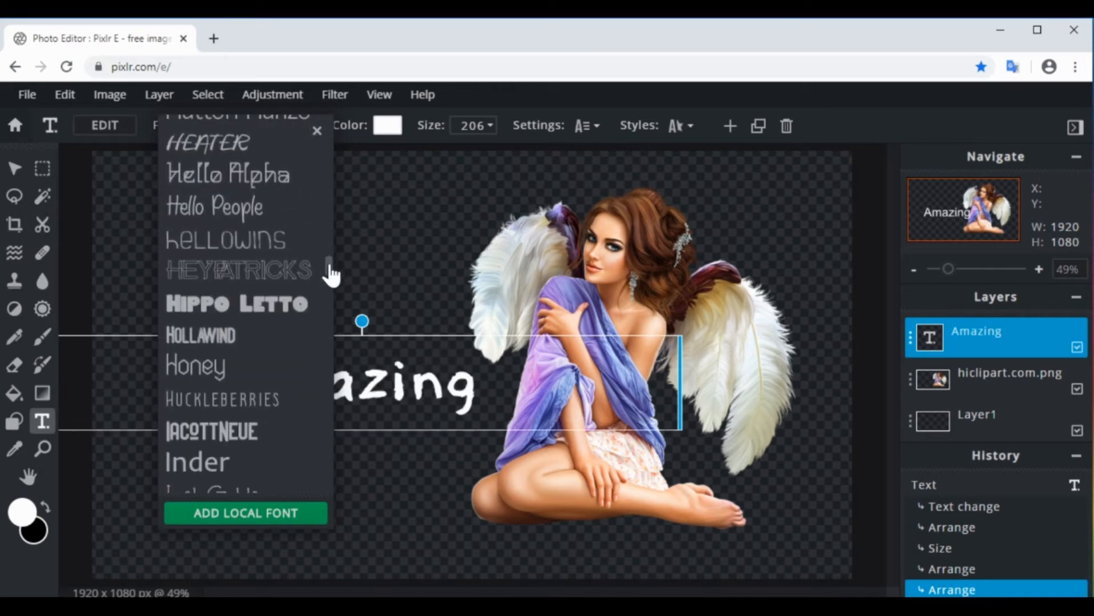
scroll(331, 275, "down", 5)
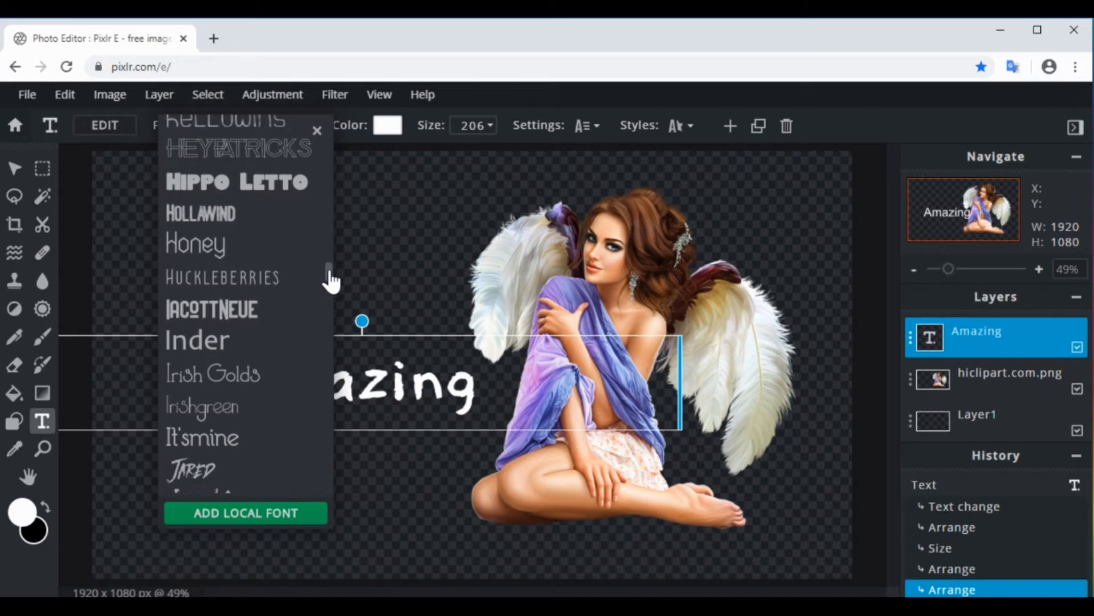
left_click_drag(330, 279, 329, 288)
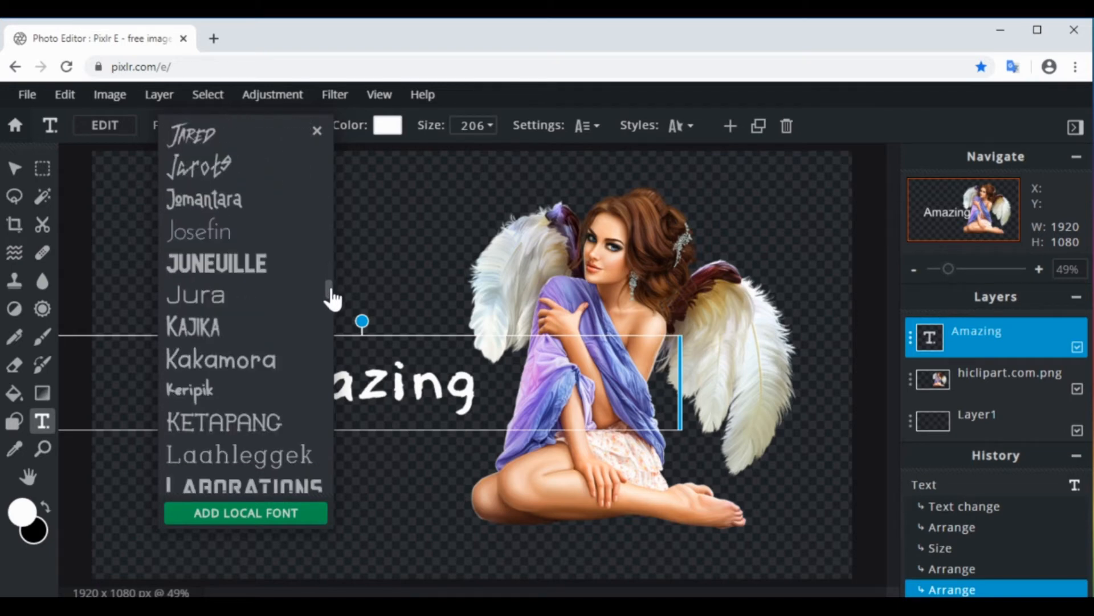
left_click(264, 274)
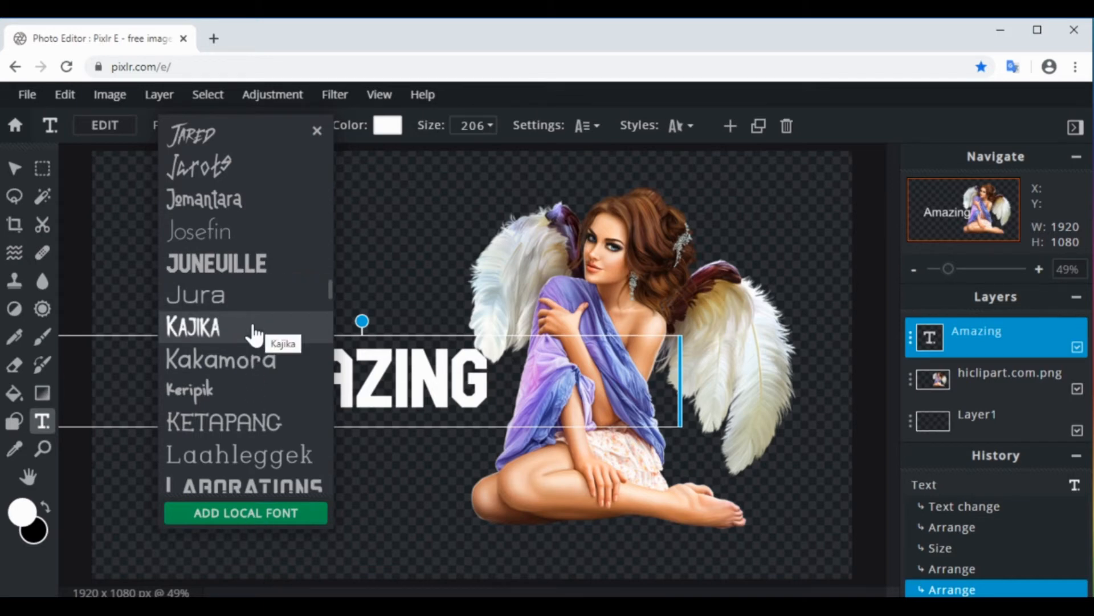
left_click(252, 369)
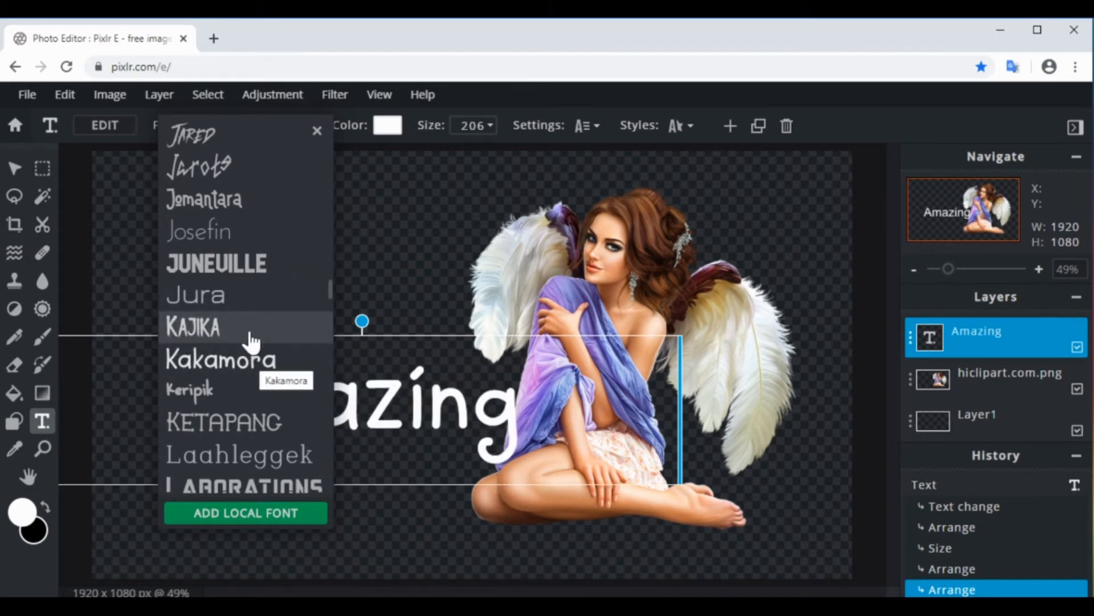
left_click(252, 341)
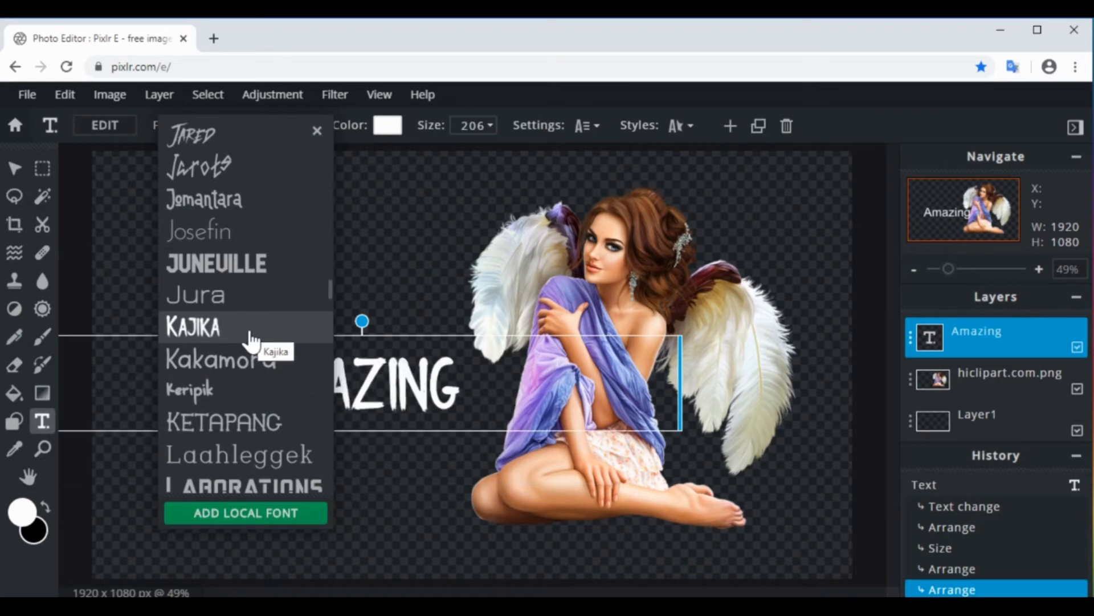
left_click(332, 297)
scroll(331, 302, "down", 1)
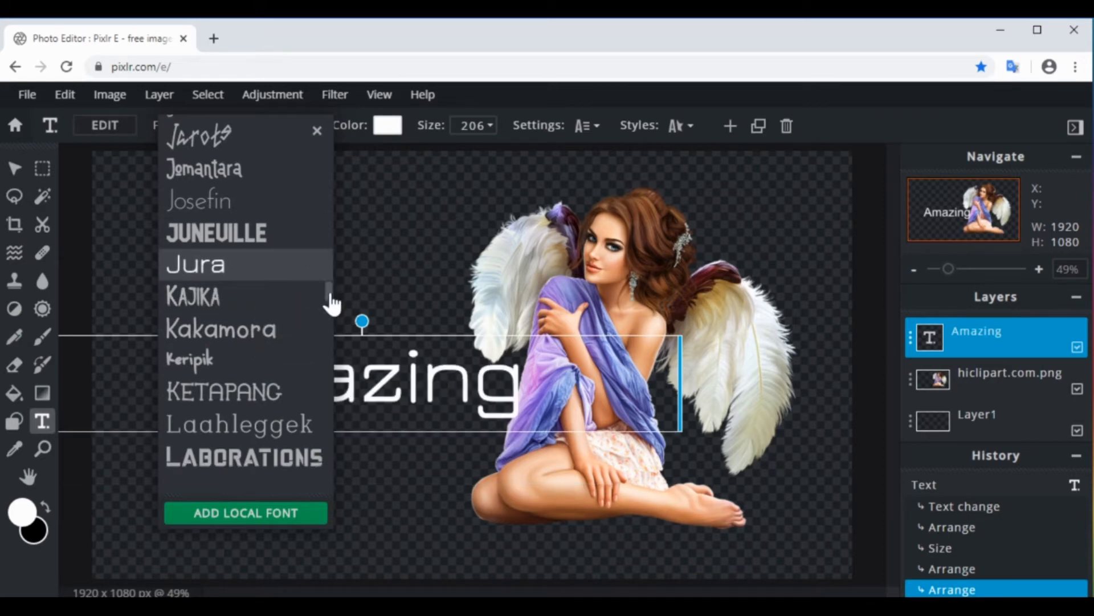
Compare the Maxton font on the "Amazing" text and set its font to Magic Trick
left_click_drag(331, 302, 331, 337)
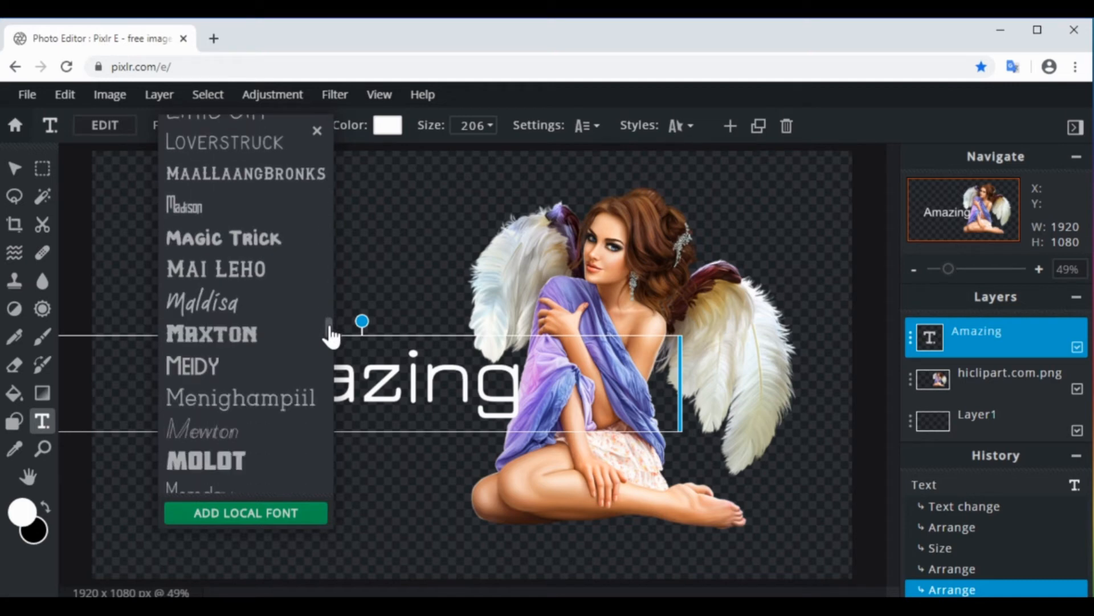
left_click(263, 345)
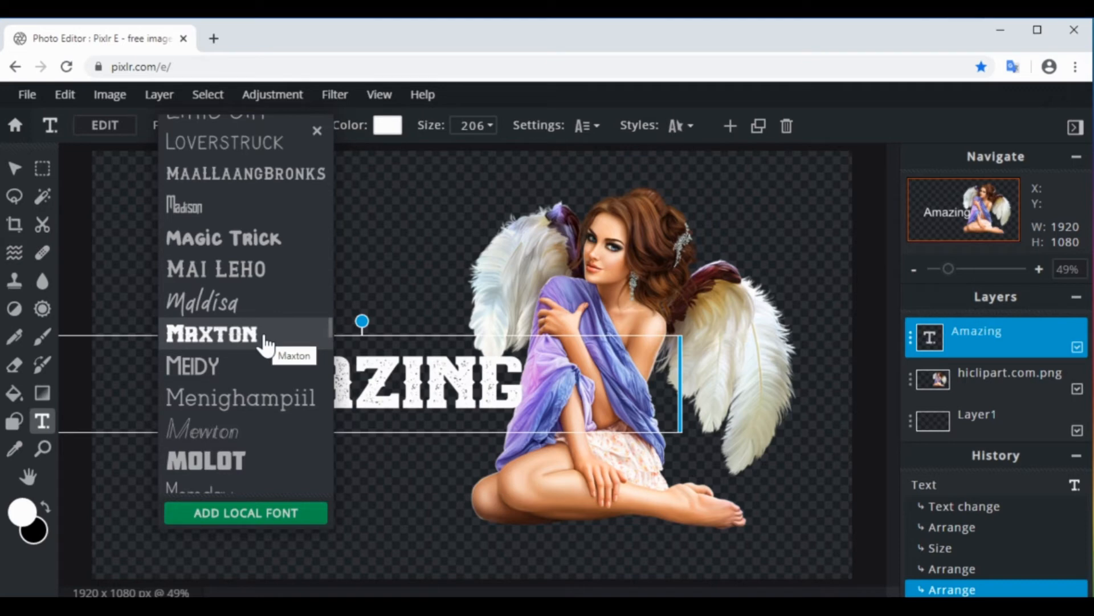
left_click(268, 251)
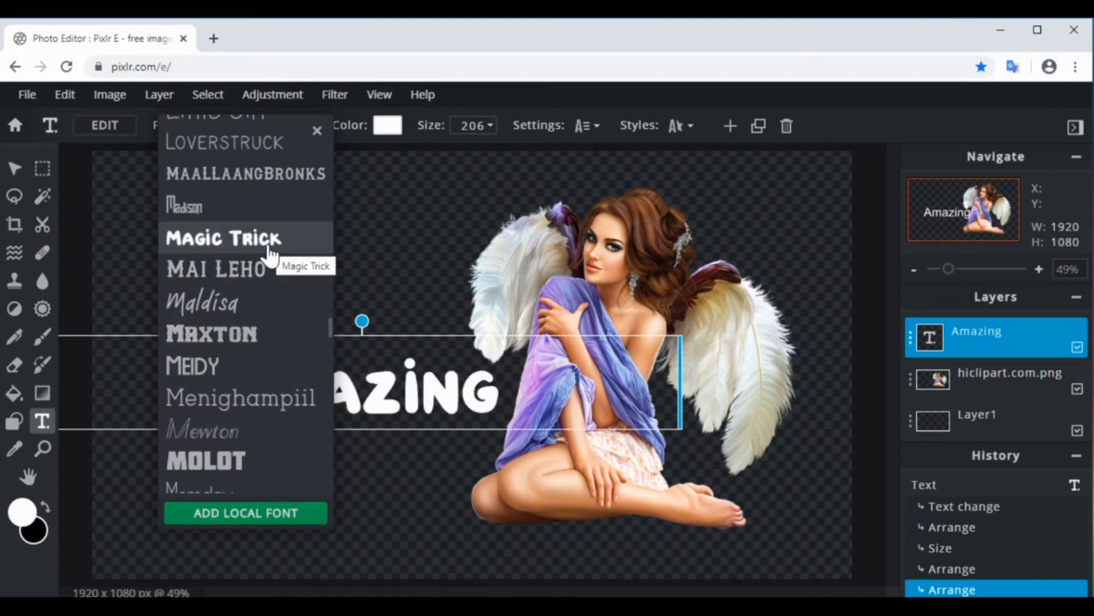
left_click(268, 251)
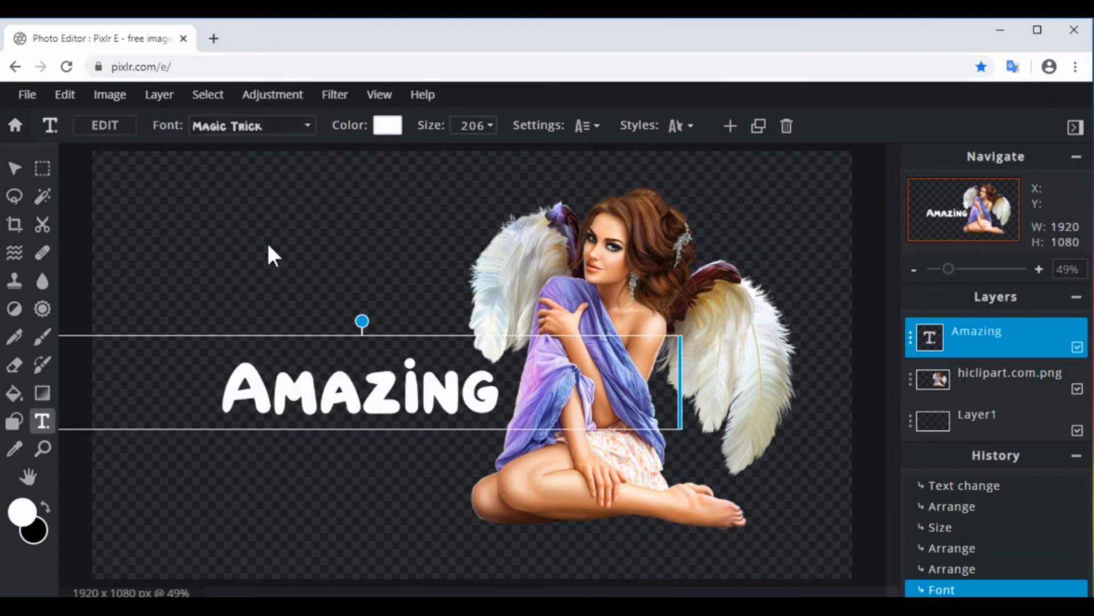
Enlarge the "Amazing" text to size 254, move it up and left until it clears the angel, and deselect it
left_click(489, 126)
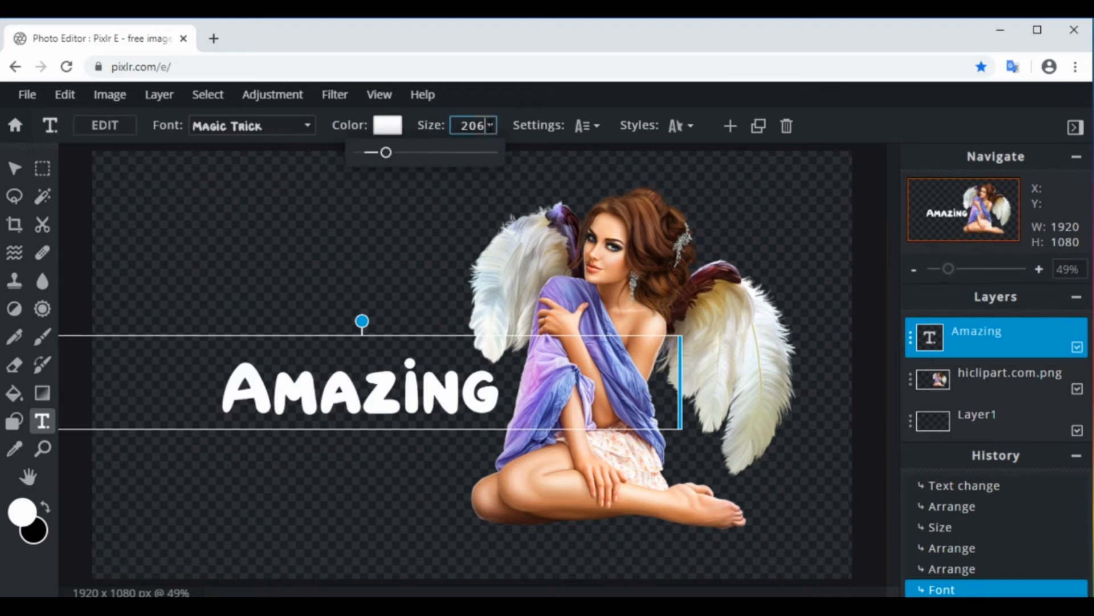
left_click_drag(387, 156, 393, 156)
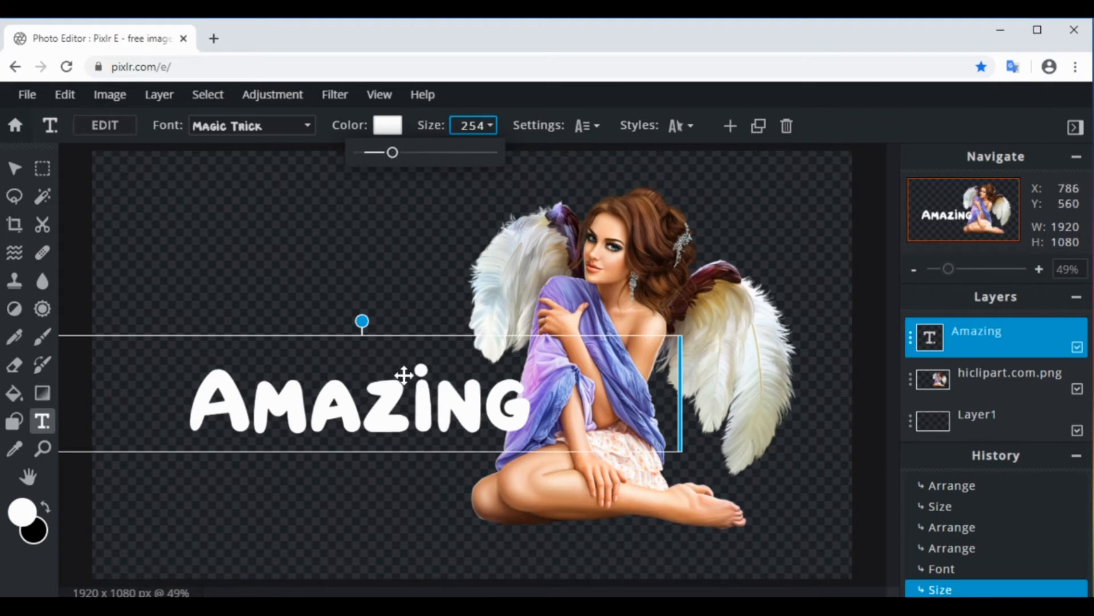
left_click_drag(386, 388, 321, 349)
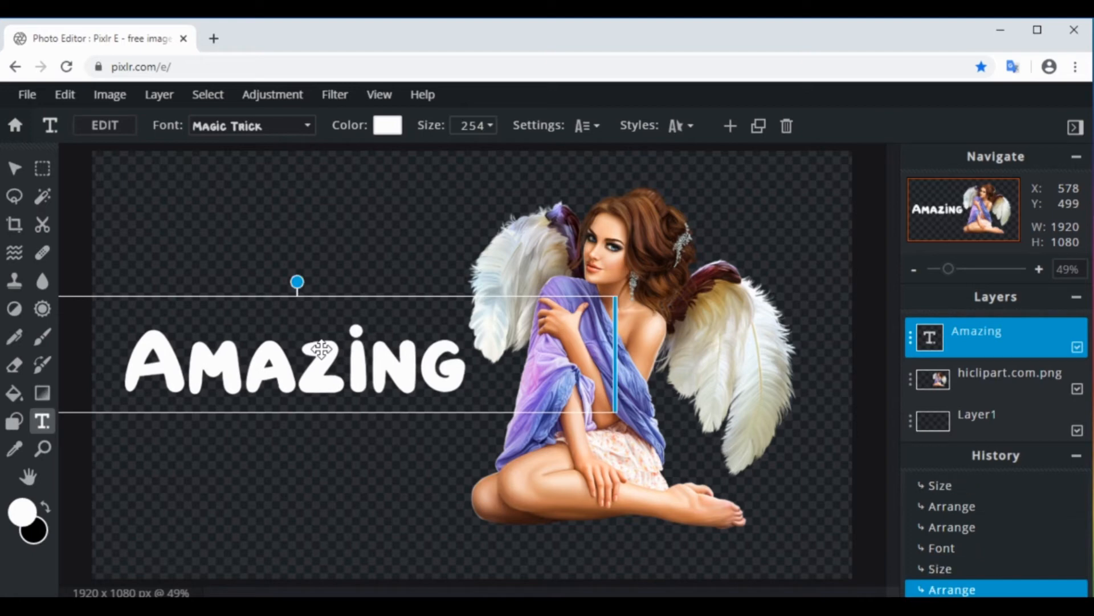
left_click(877, 249)
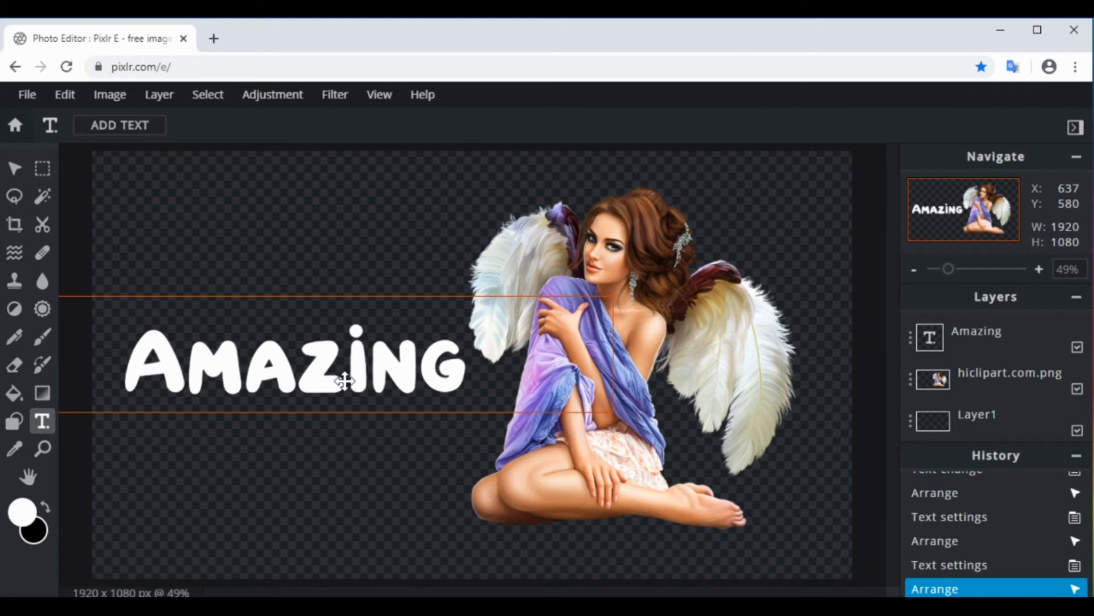
Rasterize the "Amazing" text layer
left_click(967, 336)
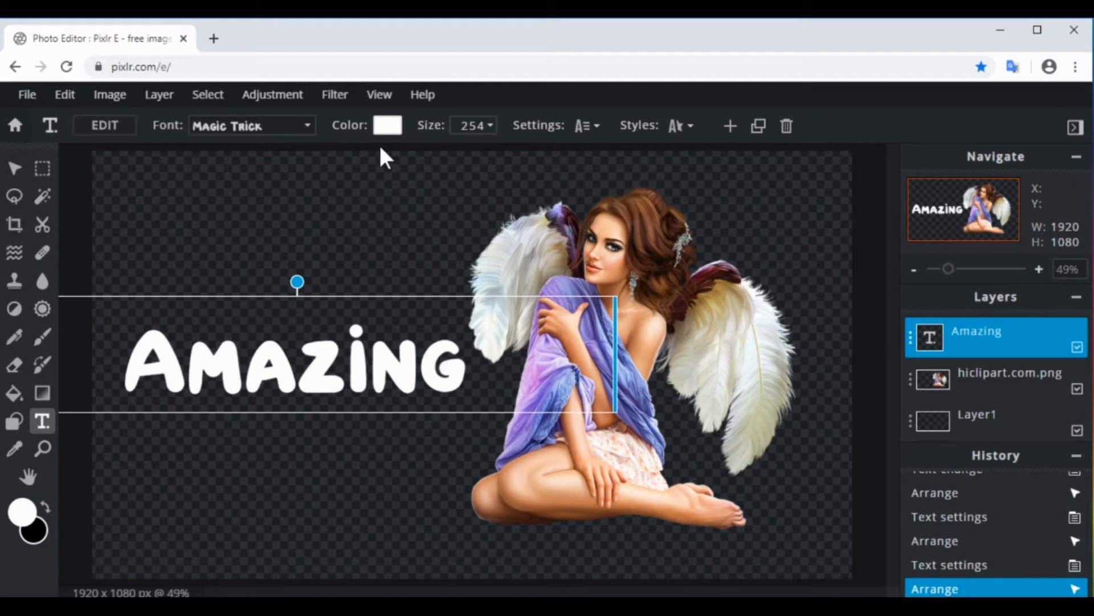
left_click(162, 98)
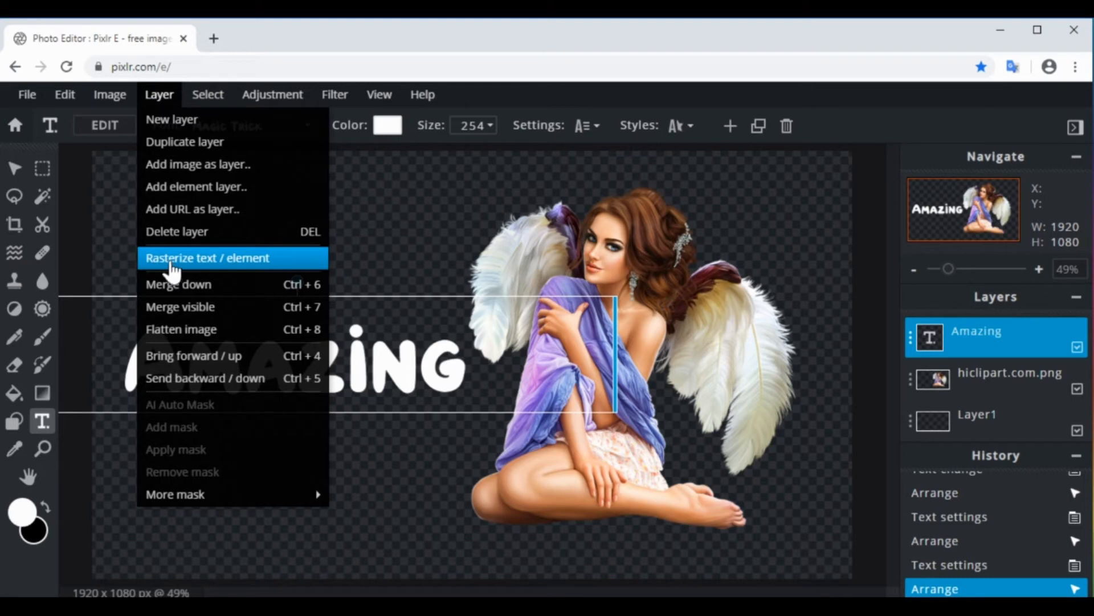
left_click(221, 264)
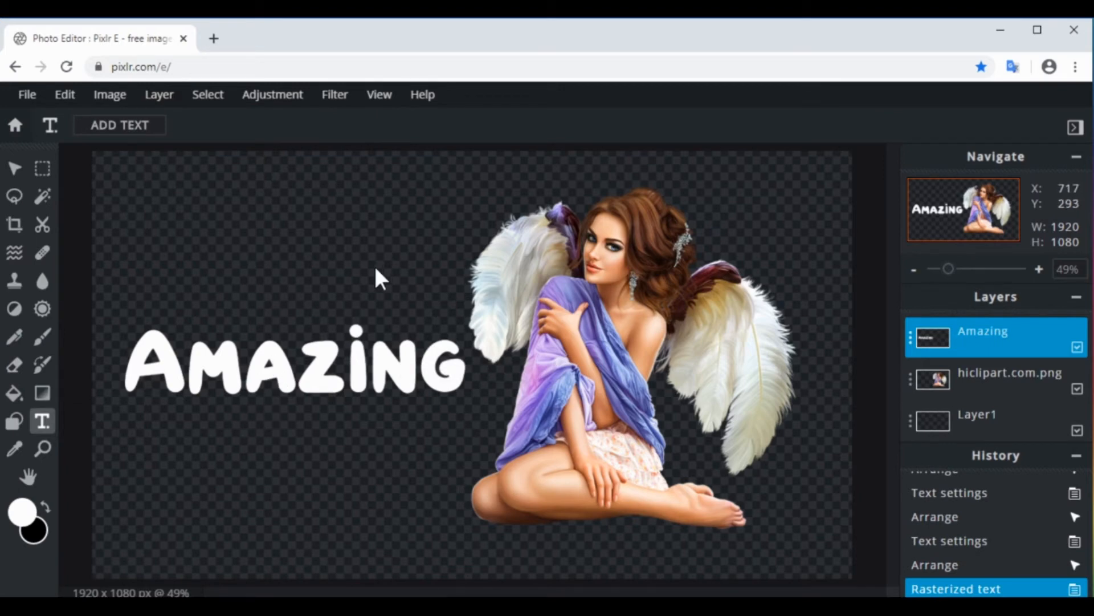
Select the pixels of the rasterized "Amazing" layer
left_click(43, 171)
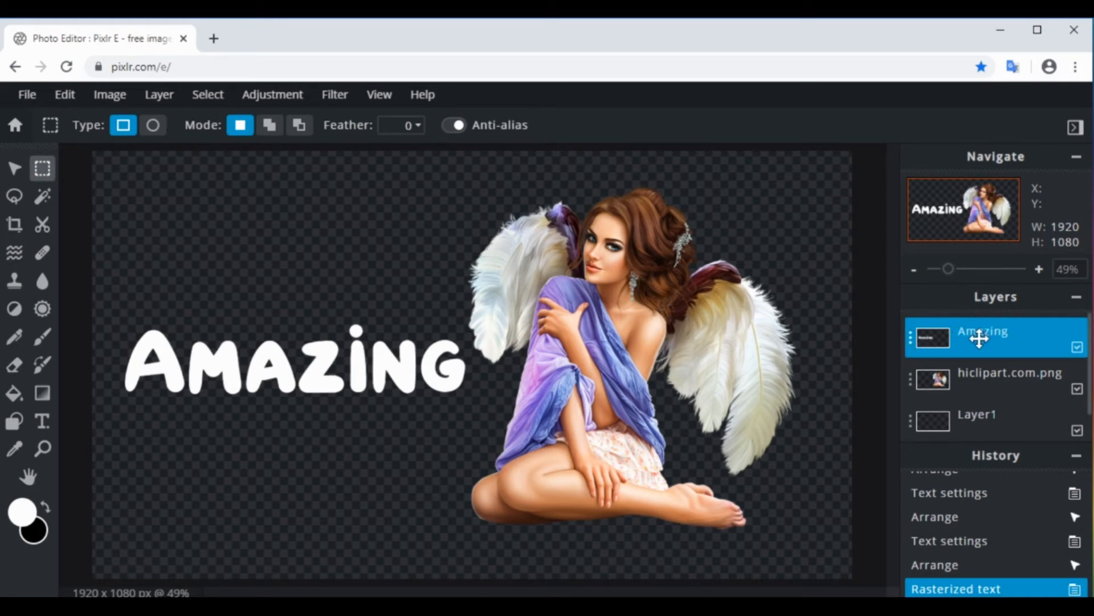
left_click(207, 95)
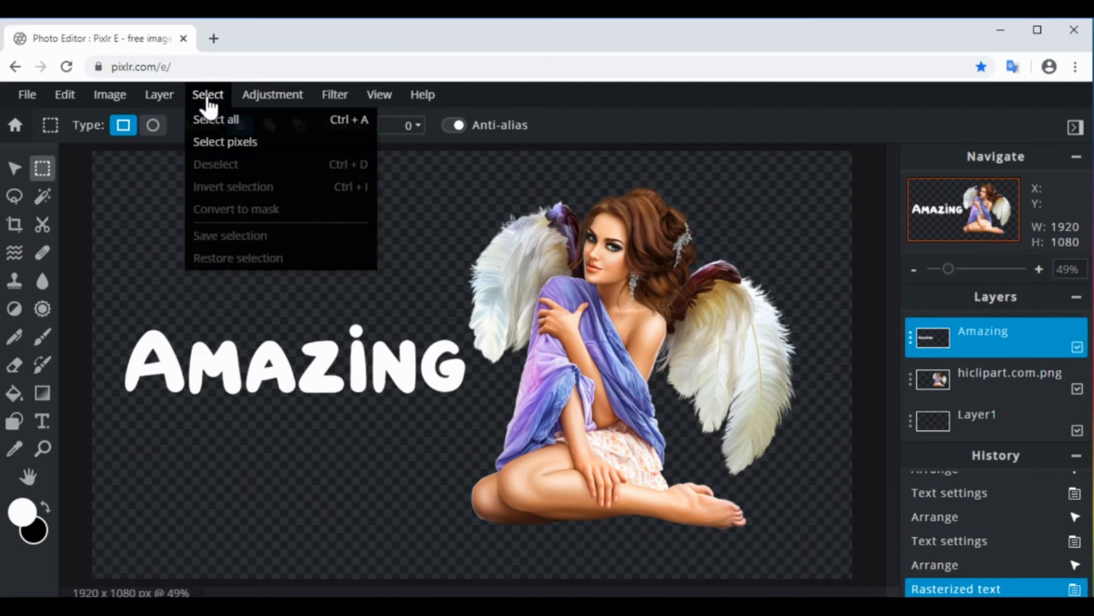
left_click(239, 143)
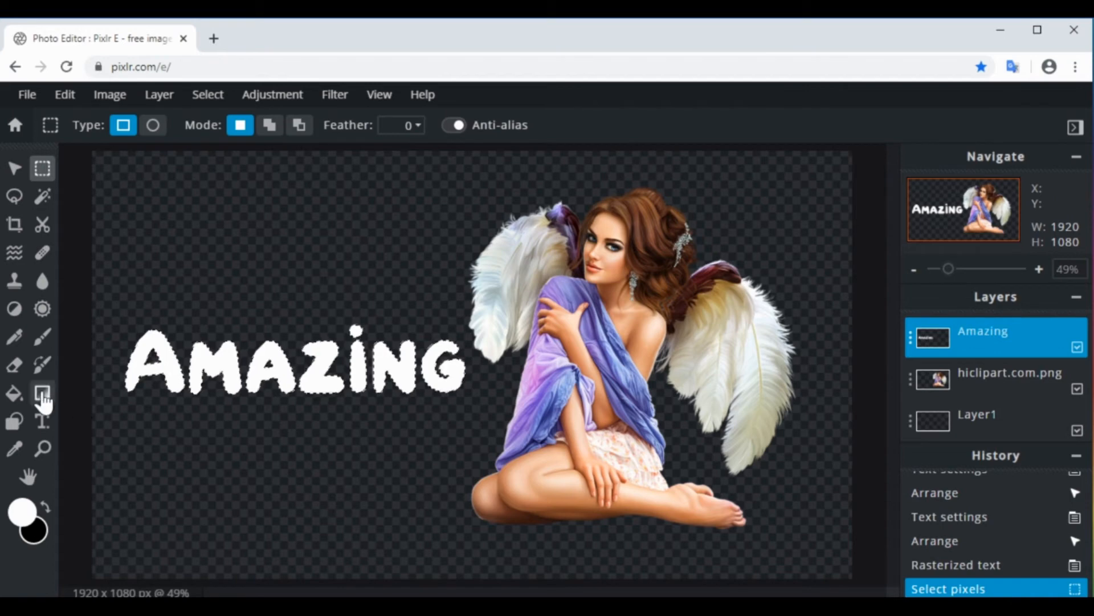
Choose the Gradient tool and change the end color of the linear gradient from black to red #FC0213
left_click(43, 394)
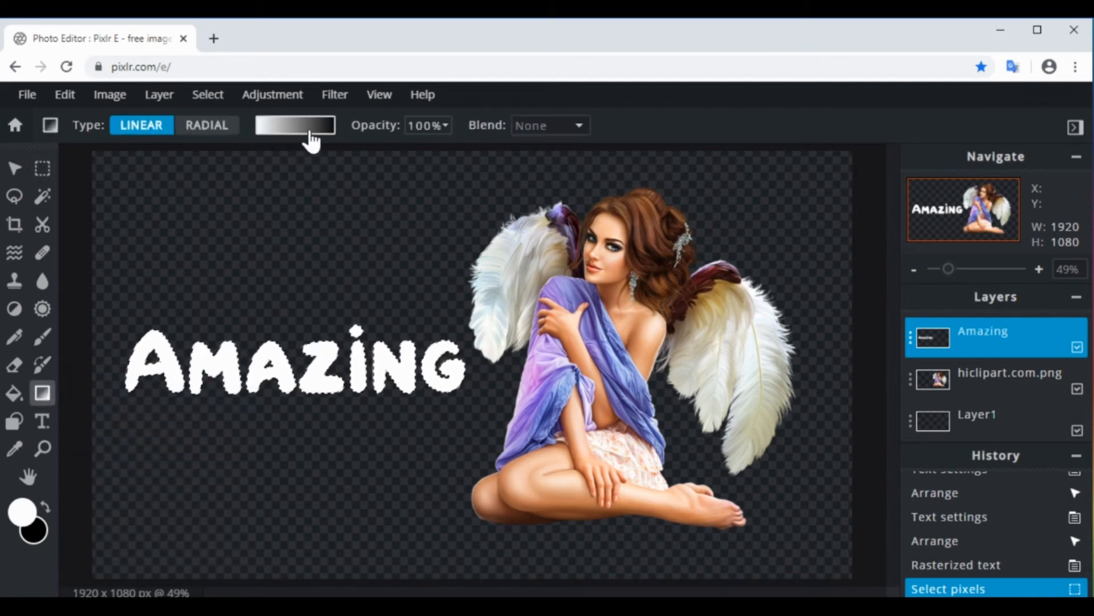
left_click(309, 129)
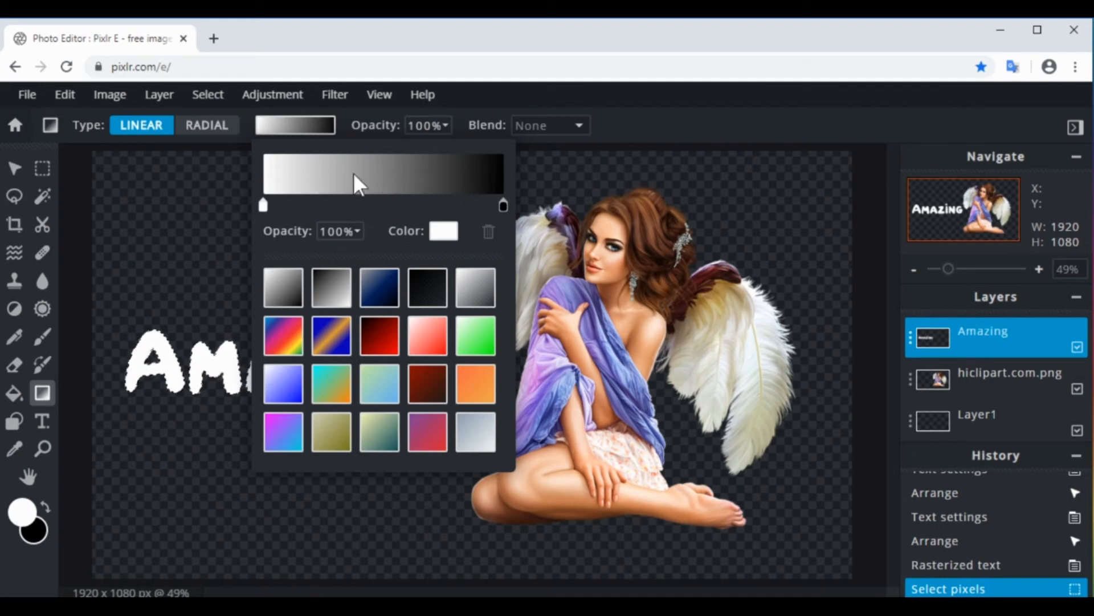
left_click(503, 207)
left_click(448, 238)
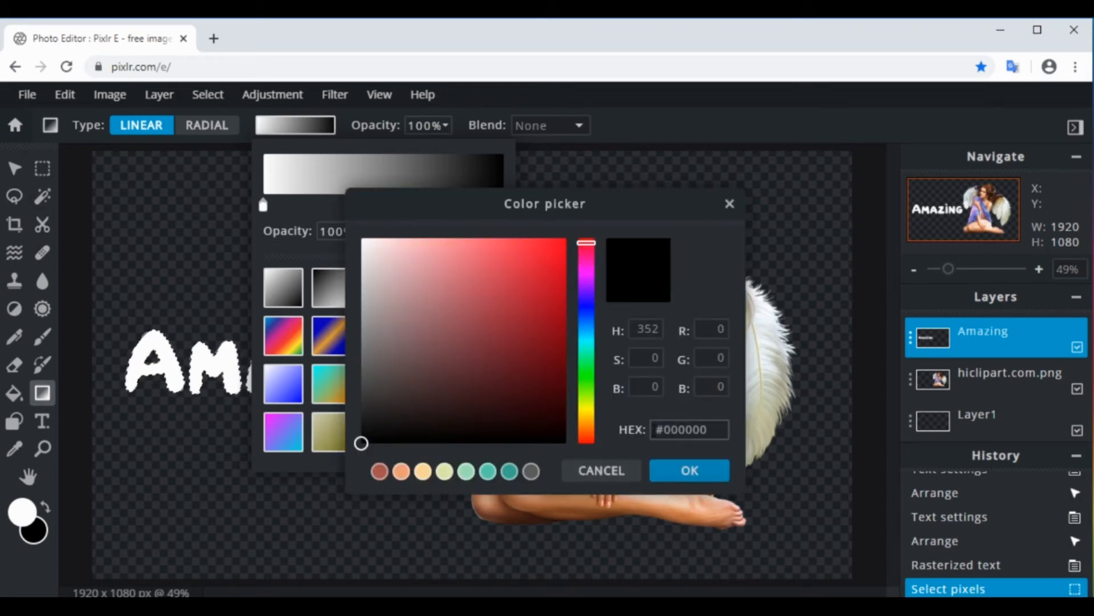
left_click(689, 470)
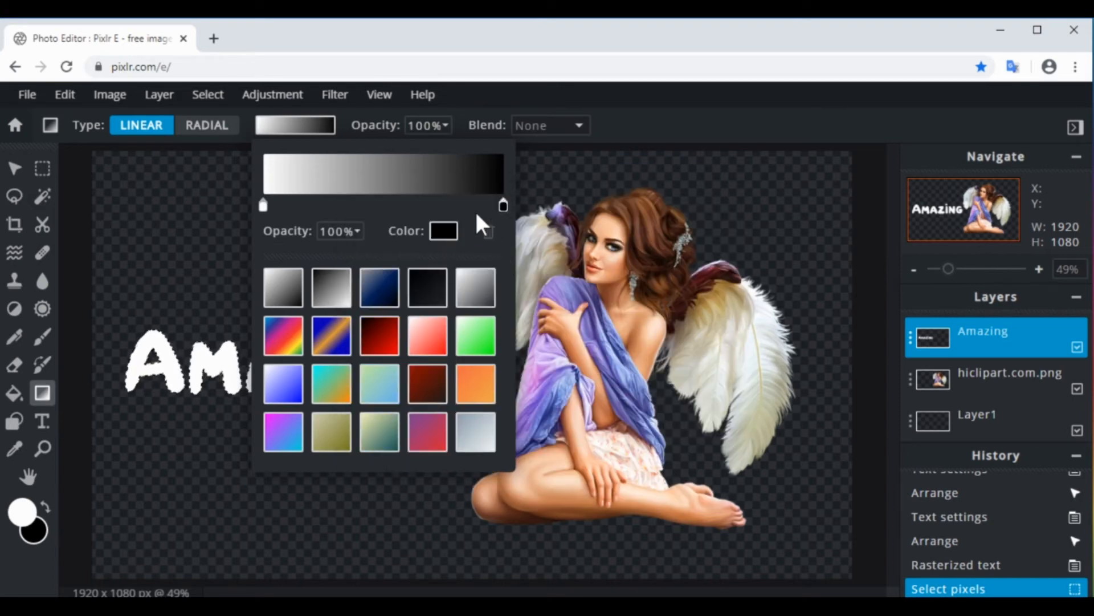
left_click(448, 234)
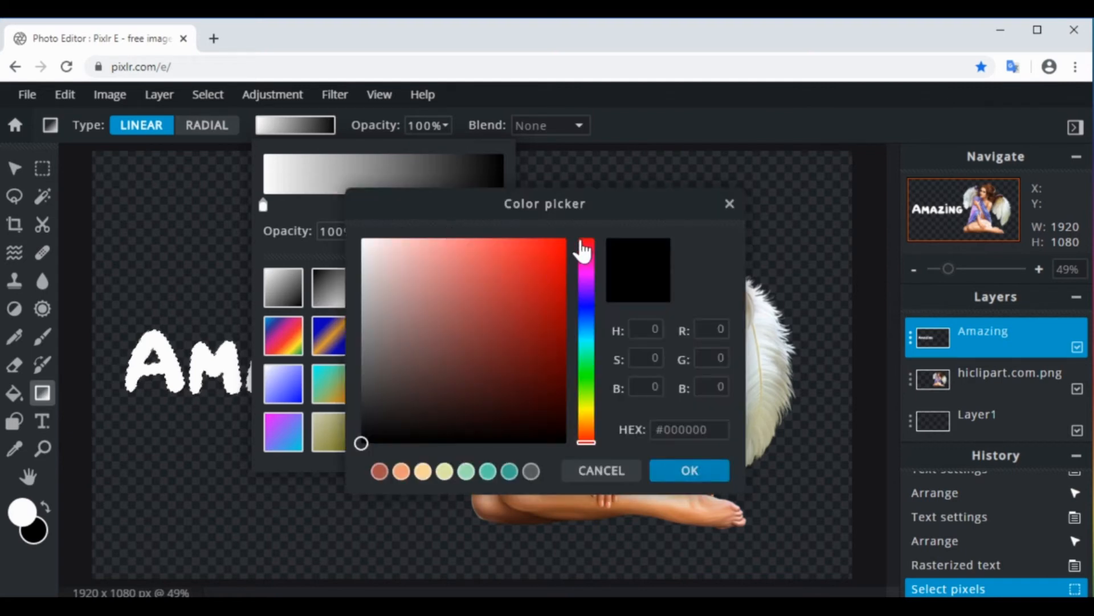
left_click(582, 242)
left_click(564, 241)
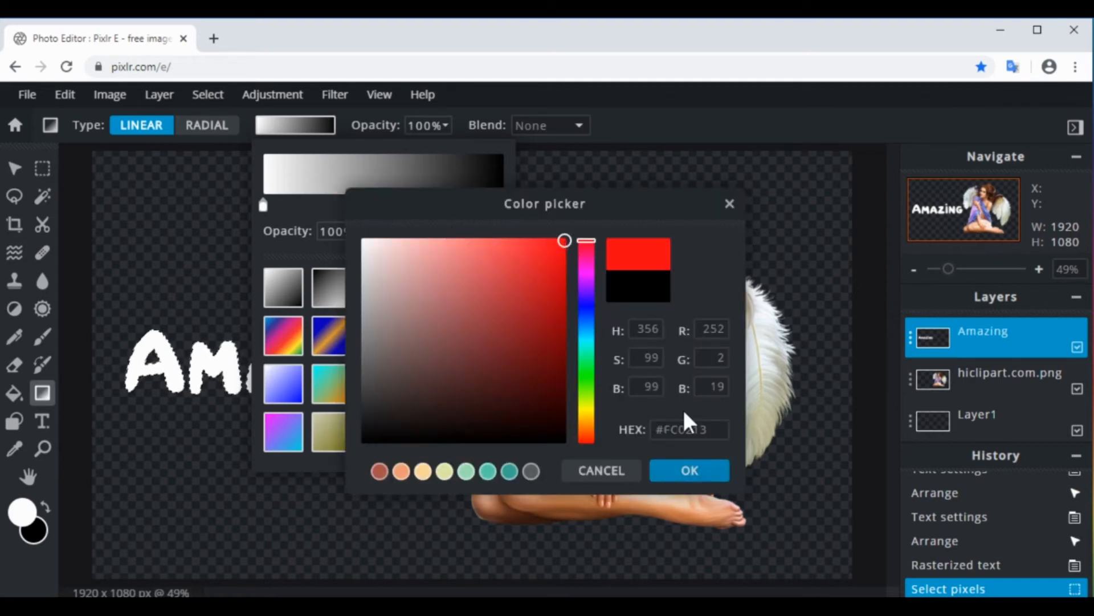
left_click(687, 472)
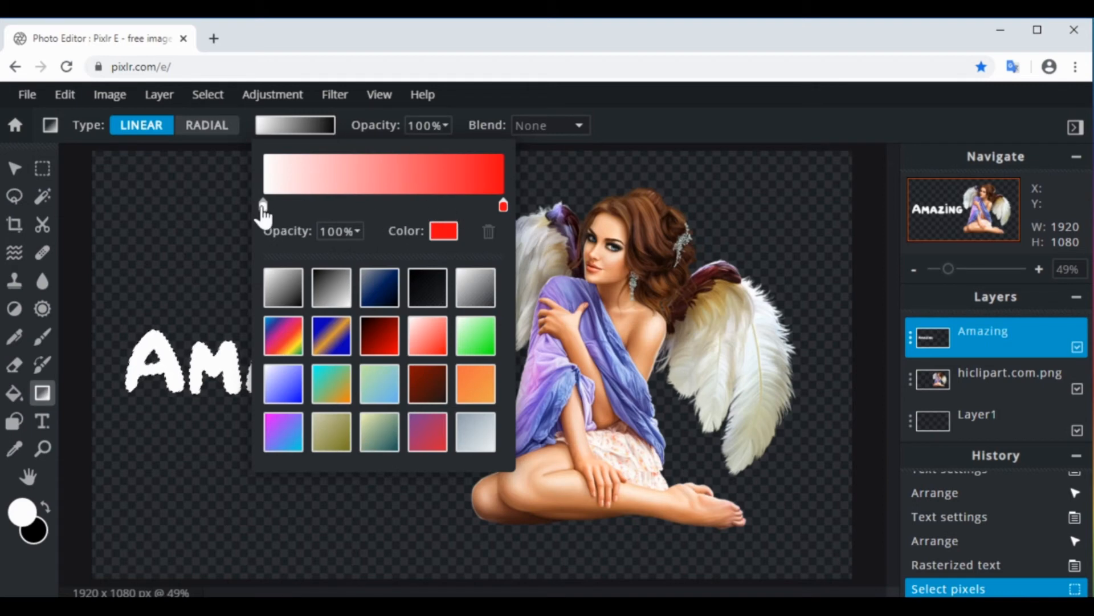
Add a yellow color stop about three quarters of the way along the gradient, near its red end
left_click(447, 203)
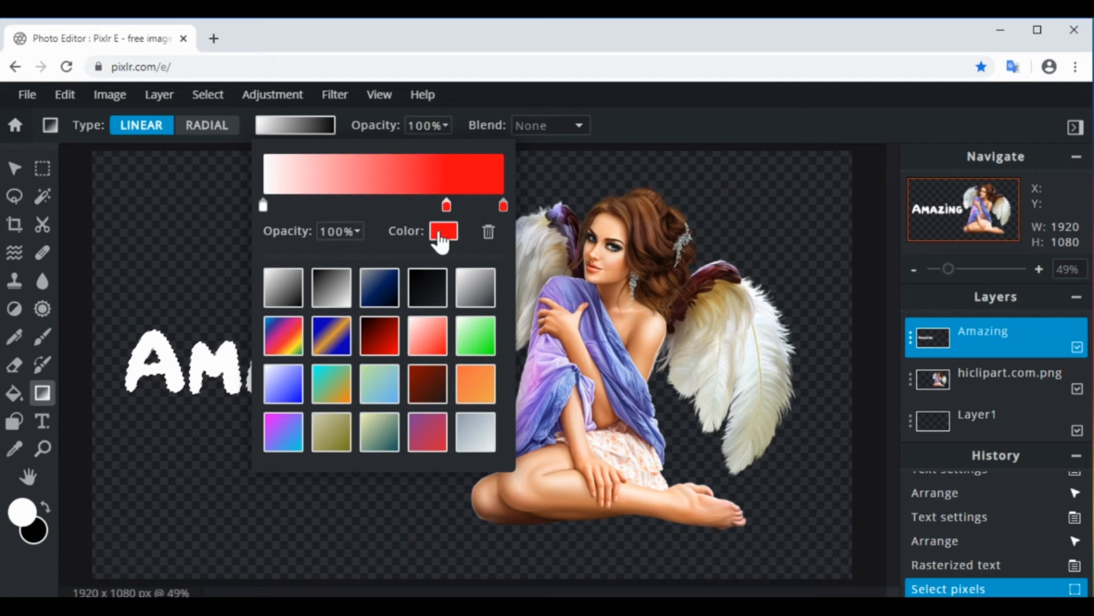
left_click(443, 232)
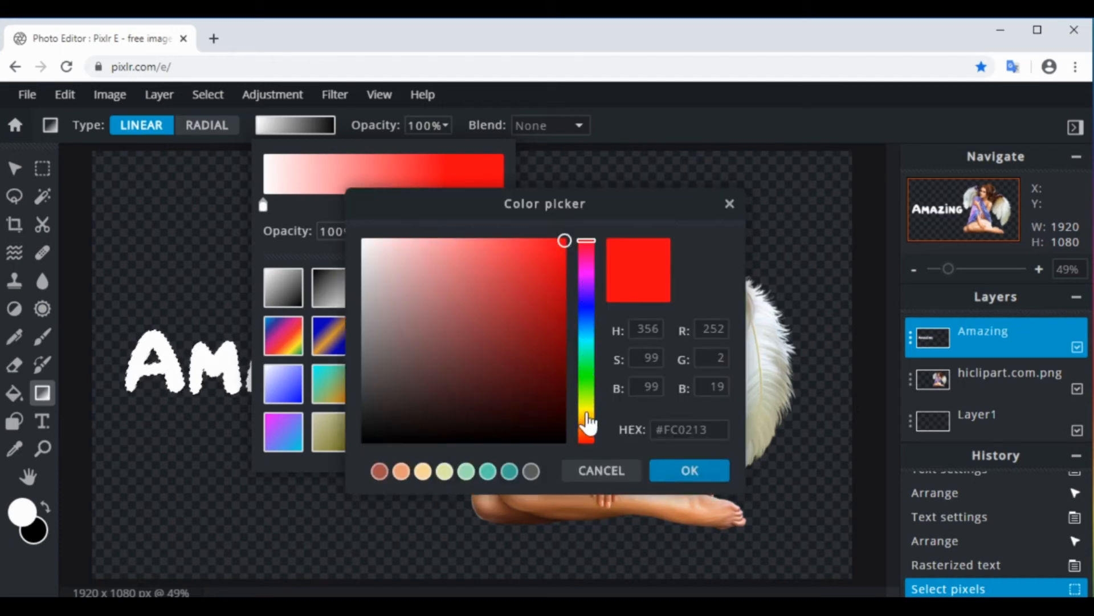
left_click(588, 423)
left_click(680, 471)
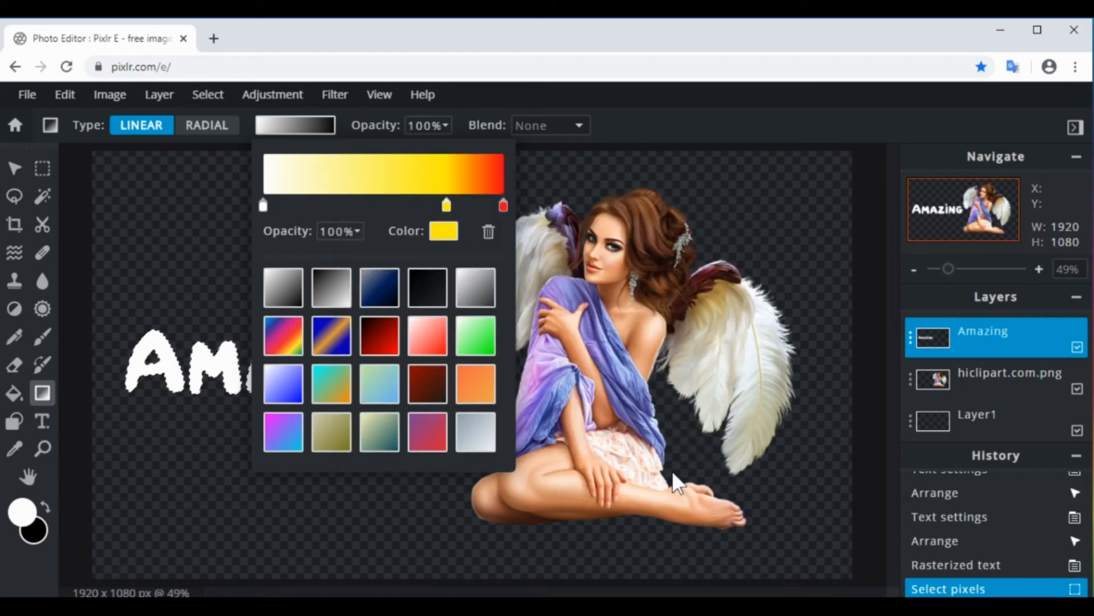
Add a green #38FC02 color stop near the middle of the gradient, before the yellow stop
left_click(391, 206)
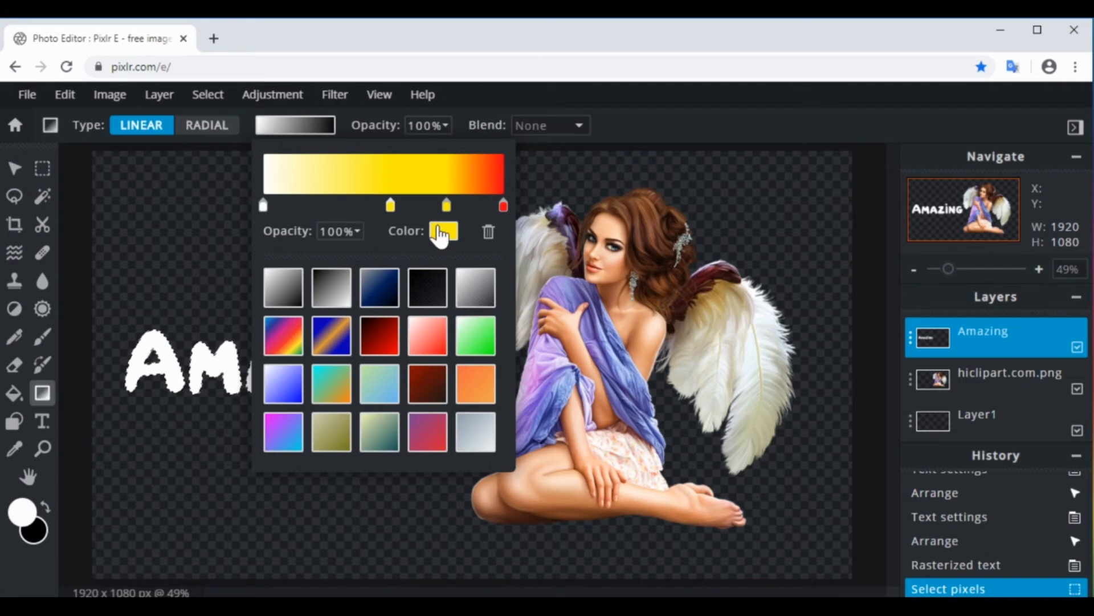
left_click(443, 232)
left_click(585, 382)
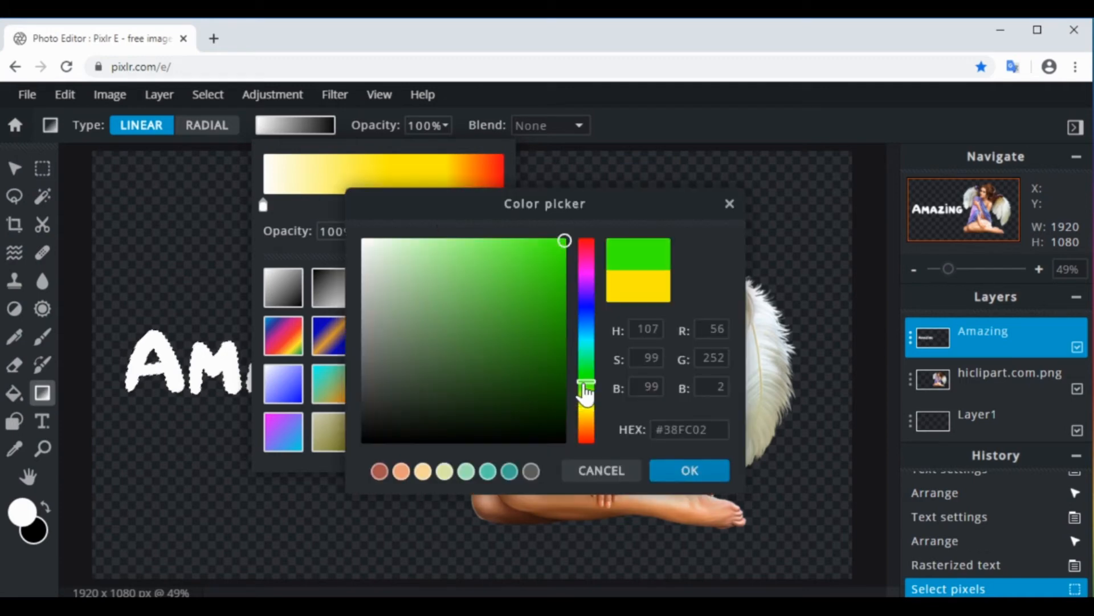
left_click(678, 471)
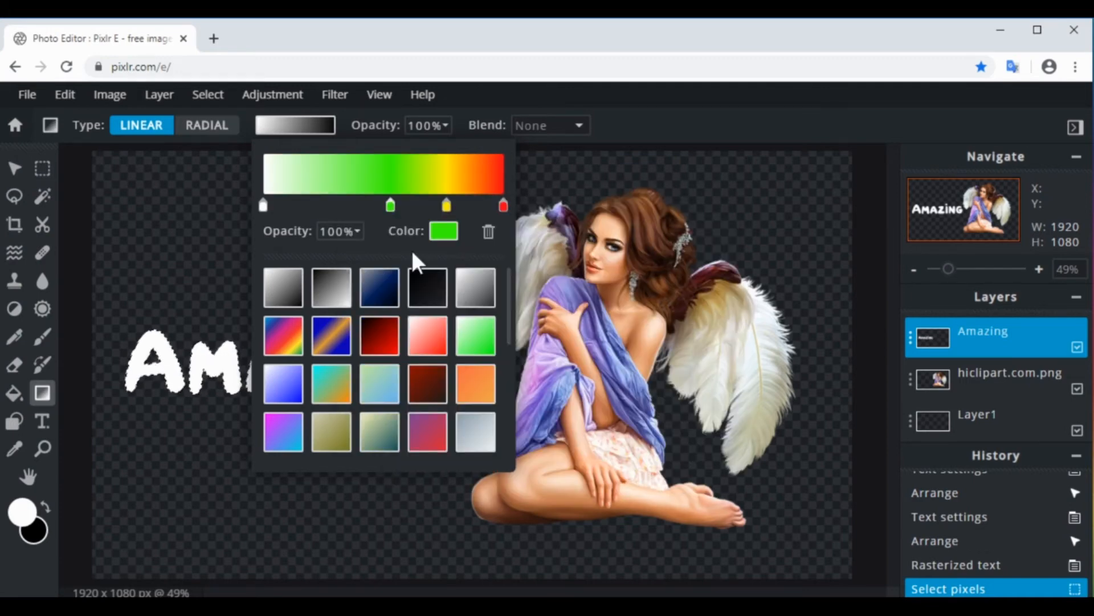
Add a light blue #02D7FC color stop about a third of the way along the gradient, before the green stop
left_click(346, 206)
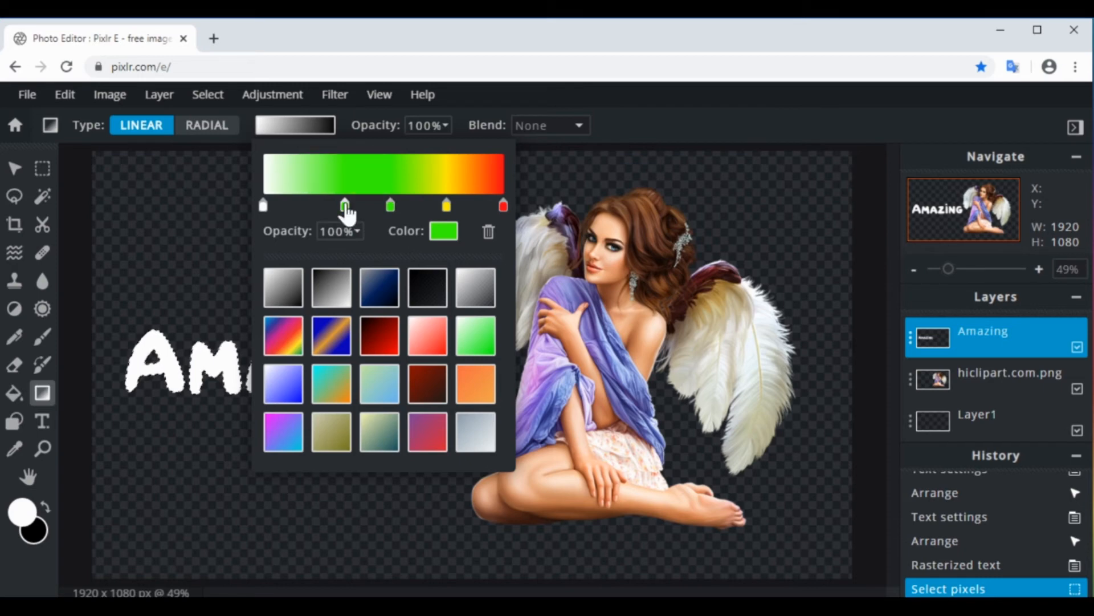
left_click(443, 231)
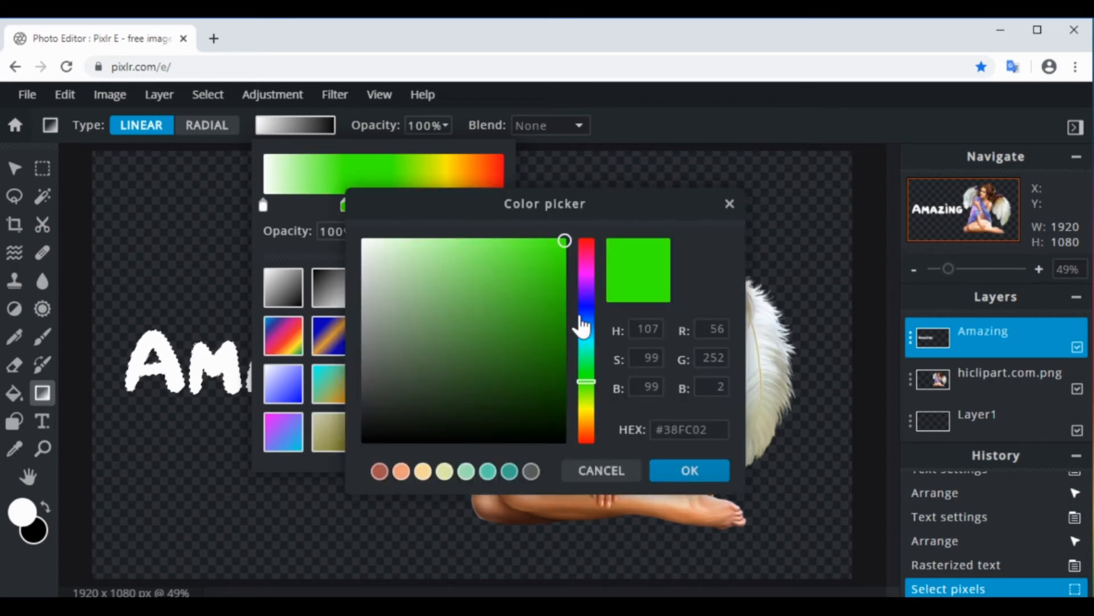
left_click(587, 336)
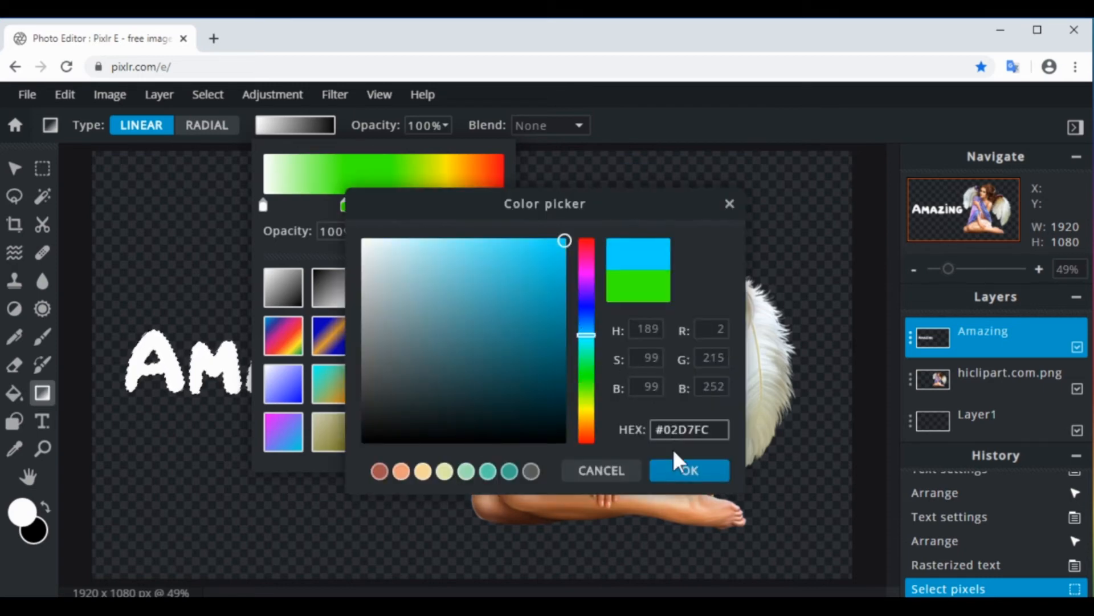
left_click(687, 473)
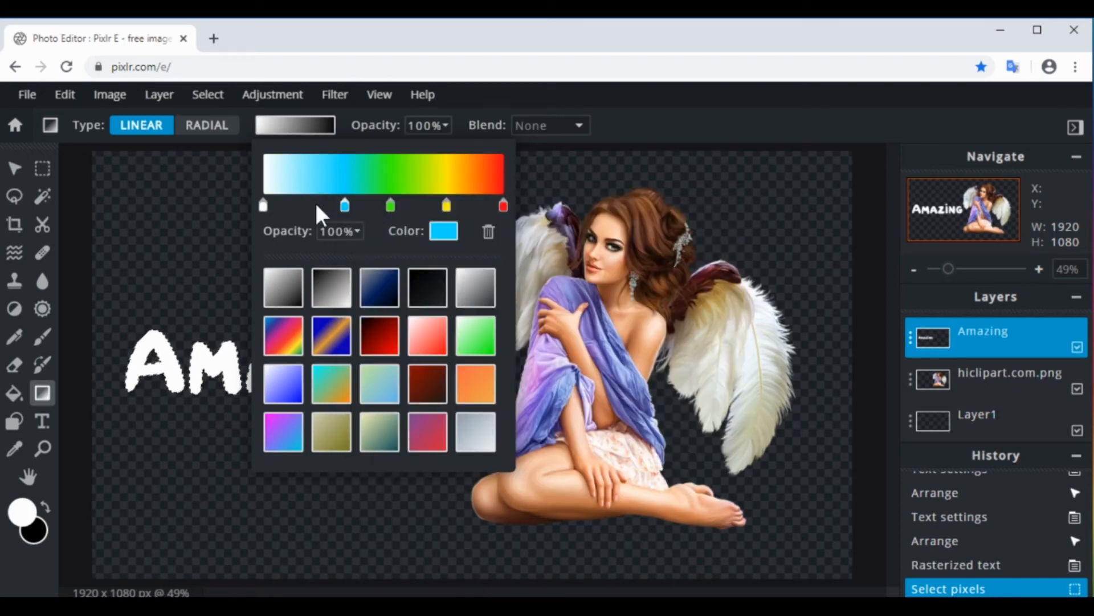
Add a dark blue #1702FC color stop to the gradient between the white and light blue stops
left_click(293, 206)
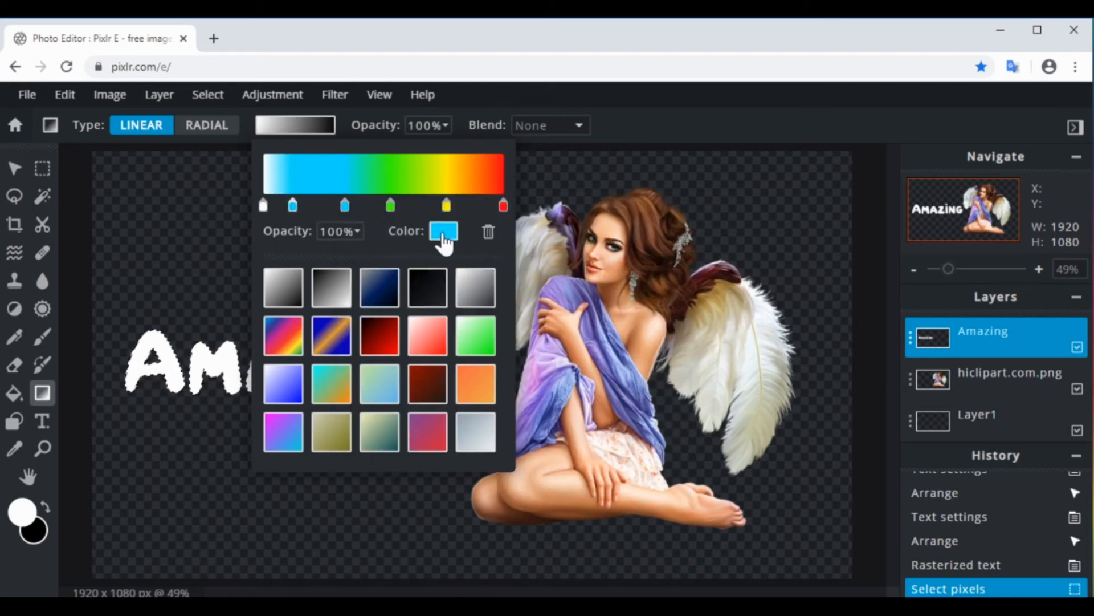
left_click(444, 231)
left_click_drag(588, 335, 587, 303)
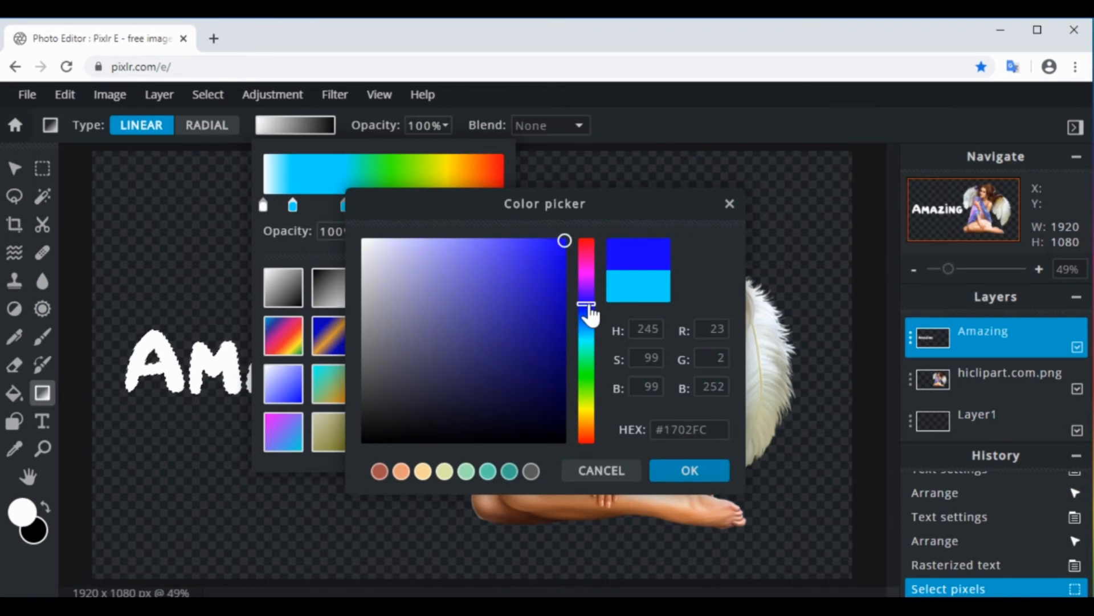
left_click(688, 472)
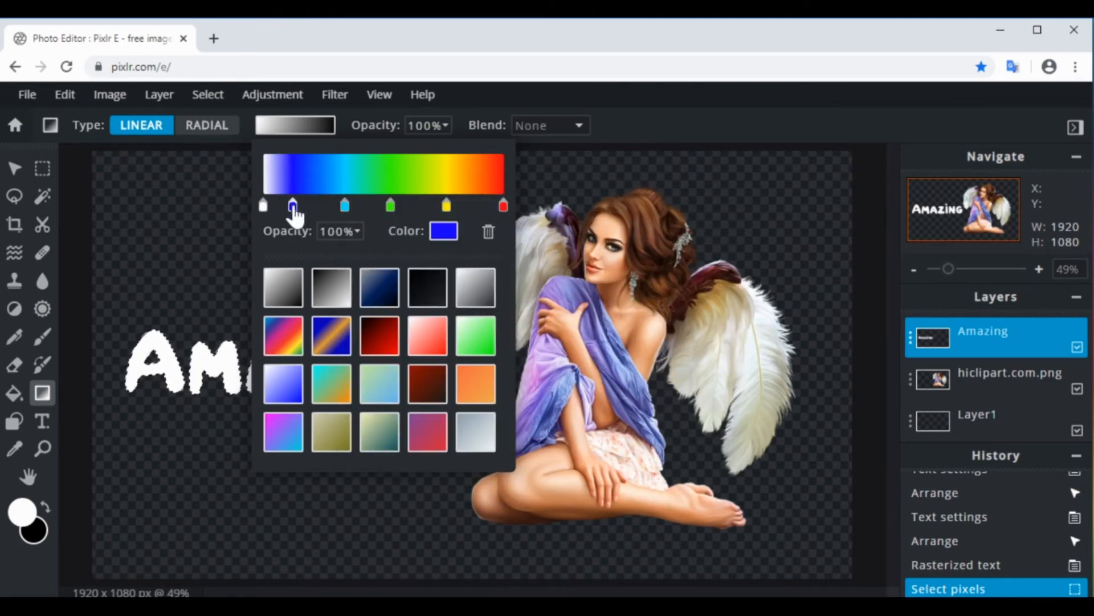
Shift the dark blue, light blue and green stops toward the red end, spacing them evenly before the yellow stop
left_click_drag(293, 208, 329, 209)
left_click(347, 208)
left_click(400, 208)
left_click(308, 208)
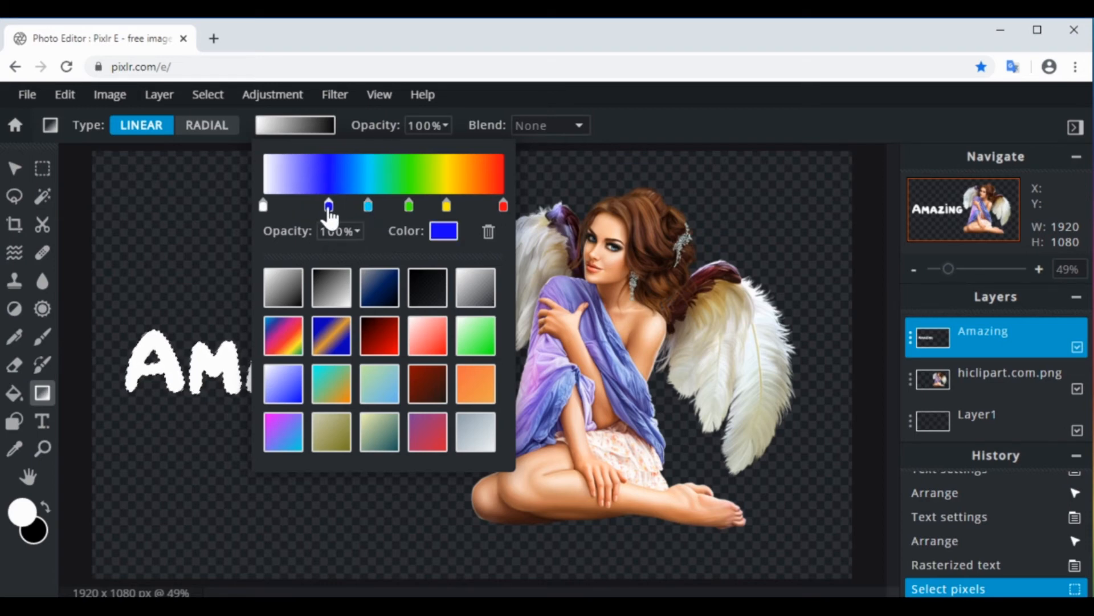
Add a magenta #FC02F0 color stop between the white and dark blue stops and close the gradient editor
left_click(292, 207)
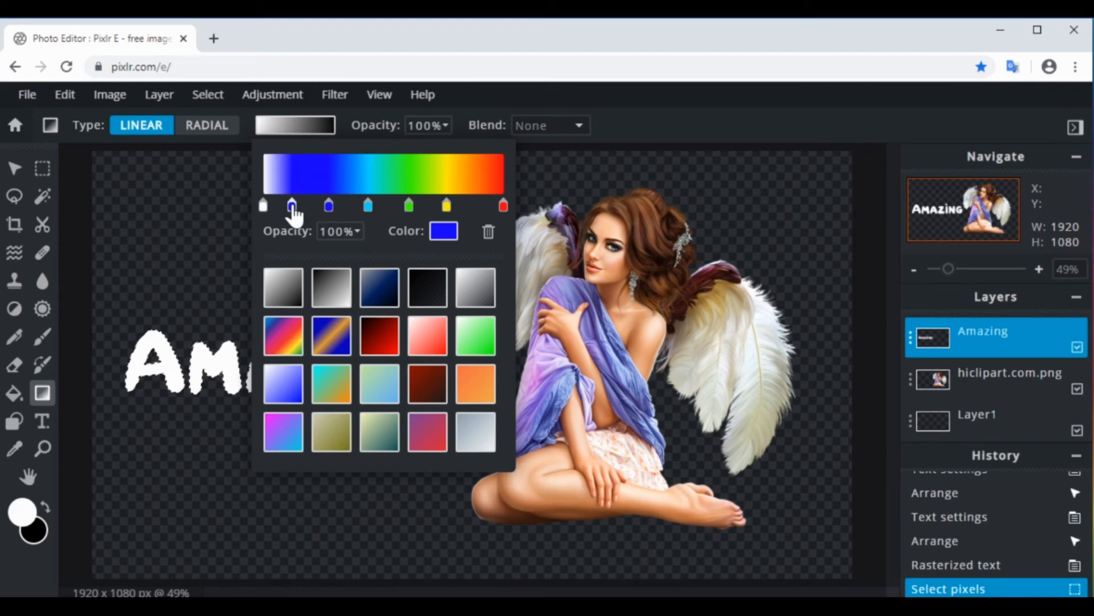
left_click(445, 231)
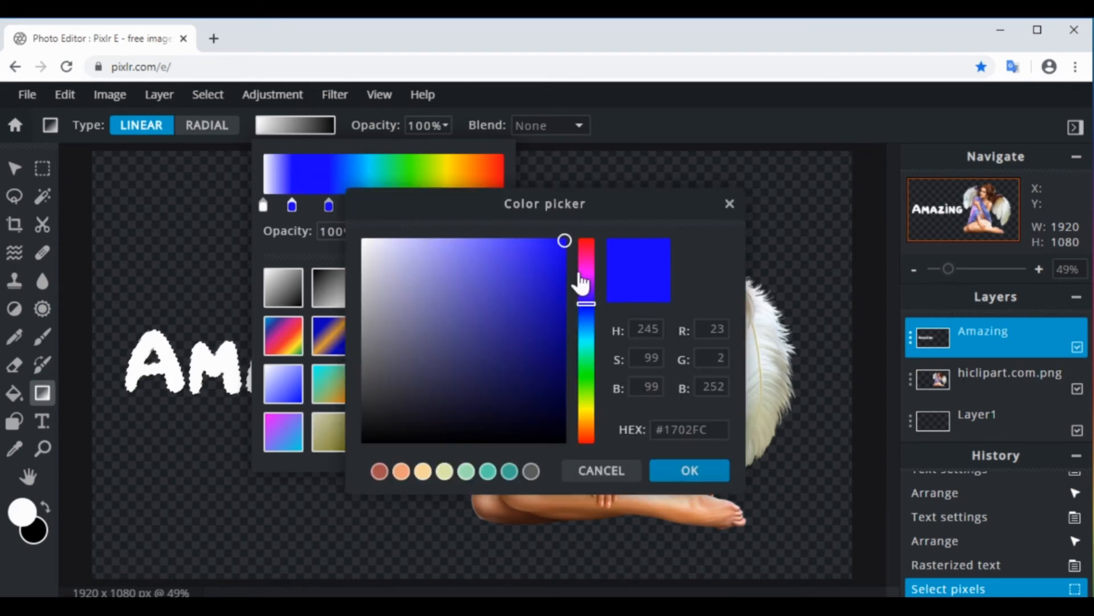
left_click(584, 272)
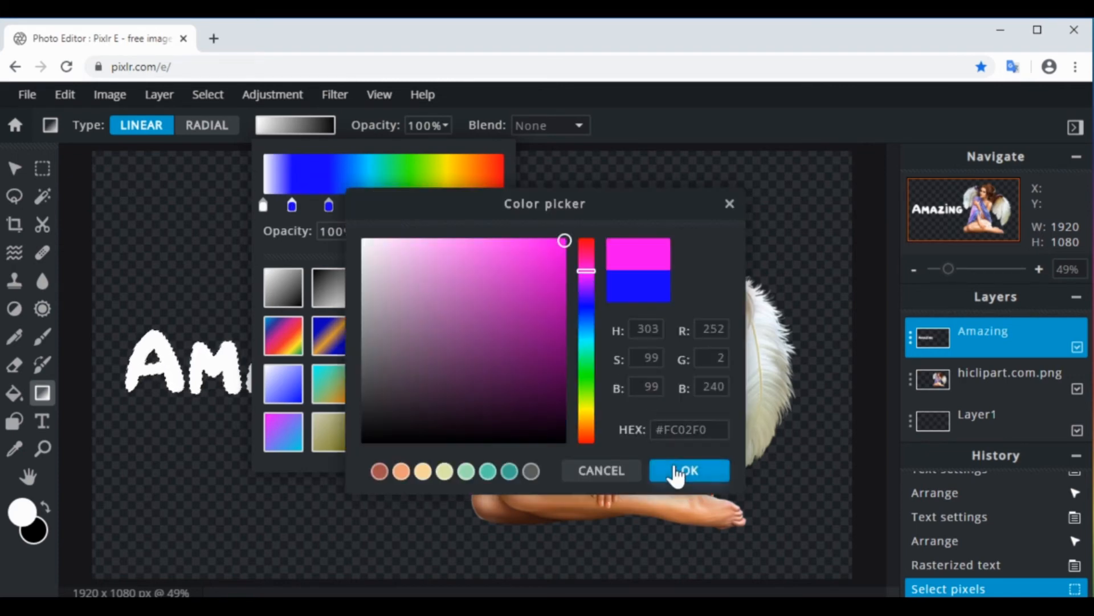
left_click(687, 471)
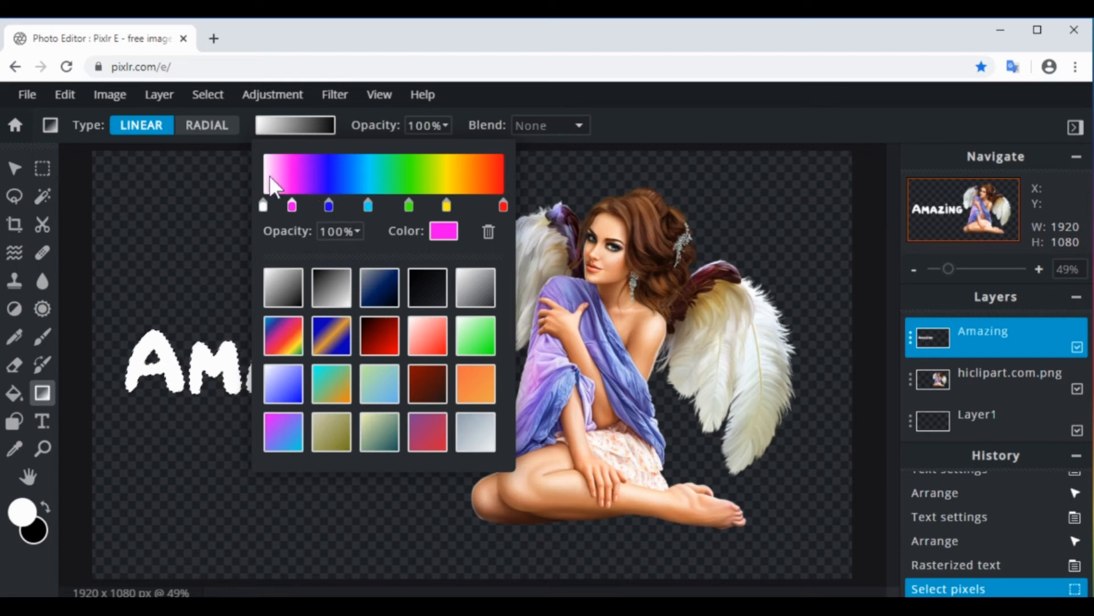
left_click(171, 218)
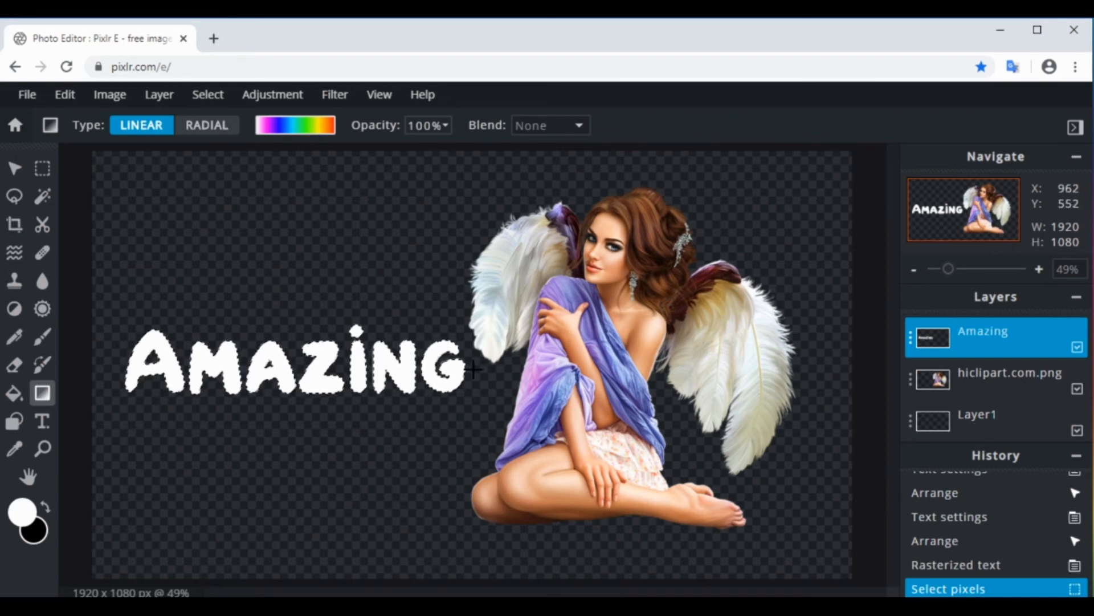
Try the linear rainbow gradient on the "Amazing" letters horizontally in both directions and vertically from above
left_click_drag(474, 369, 113, 359)
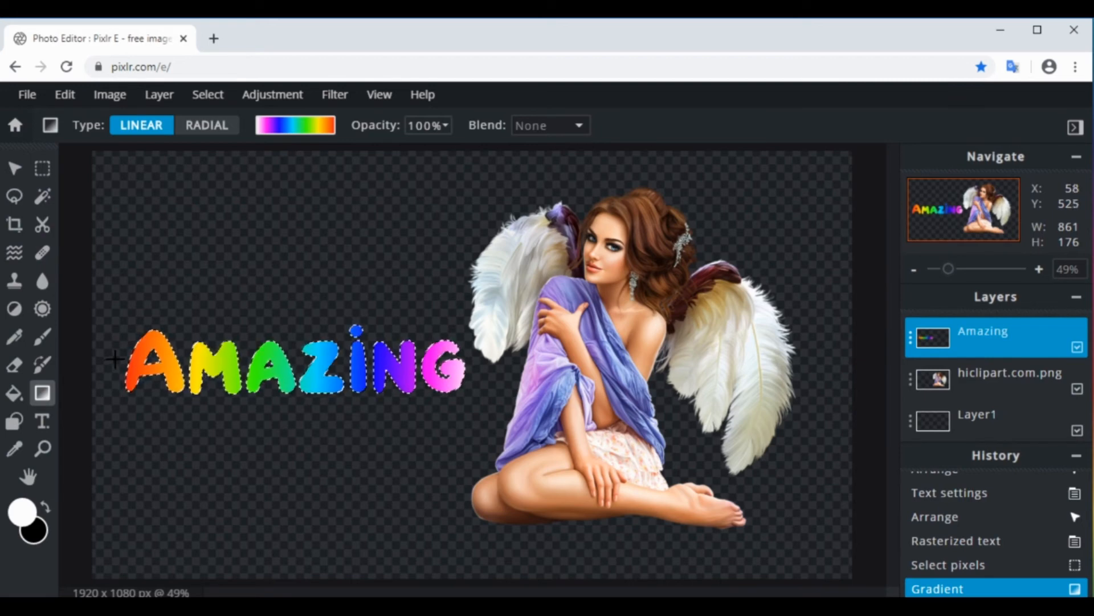
left_click_drag(114, 359, 473, 369)
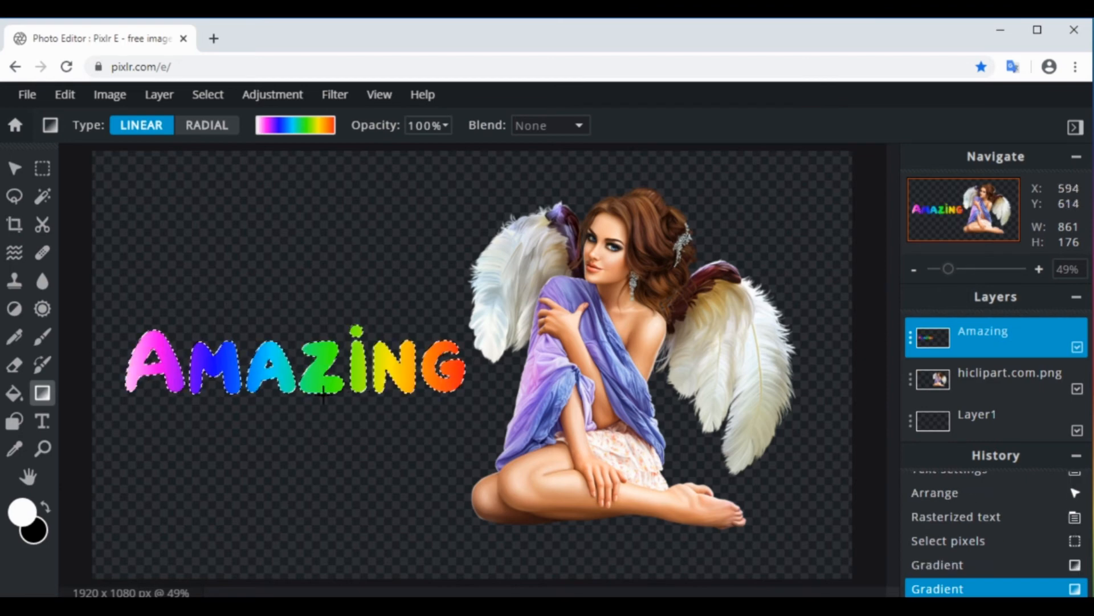
mouse_move(306, 400)
left_mouse_down()
mouse_move(317, 303)
mouse_move(306, 312)
mouse_move(303, 420)
left_mouse_up()
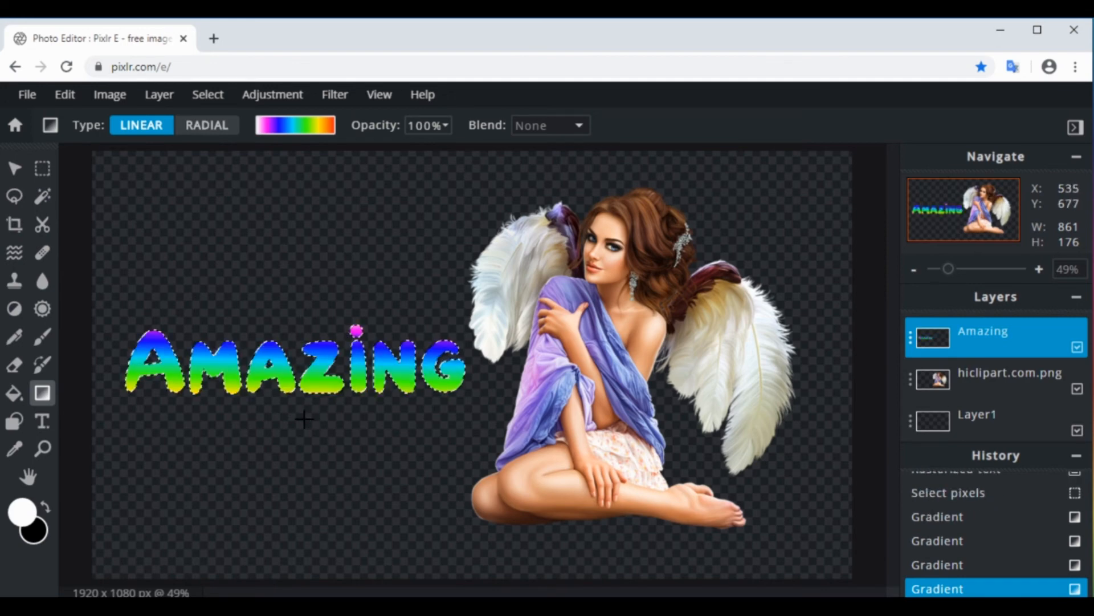
Try the radial version of the rainbow gradient on the "Amazing" letters, starting once above and once below the word
left_click(205, 128)
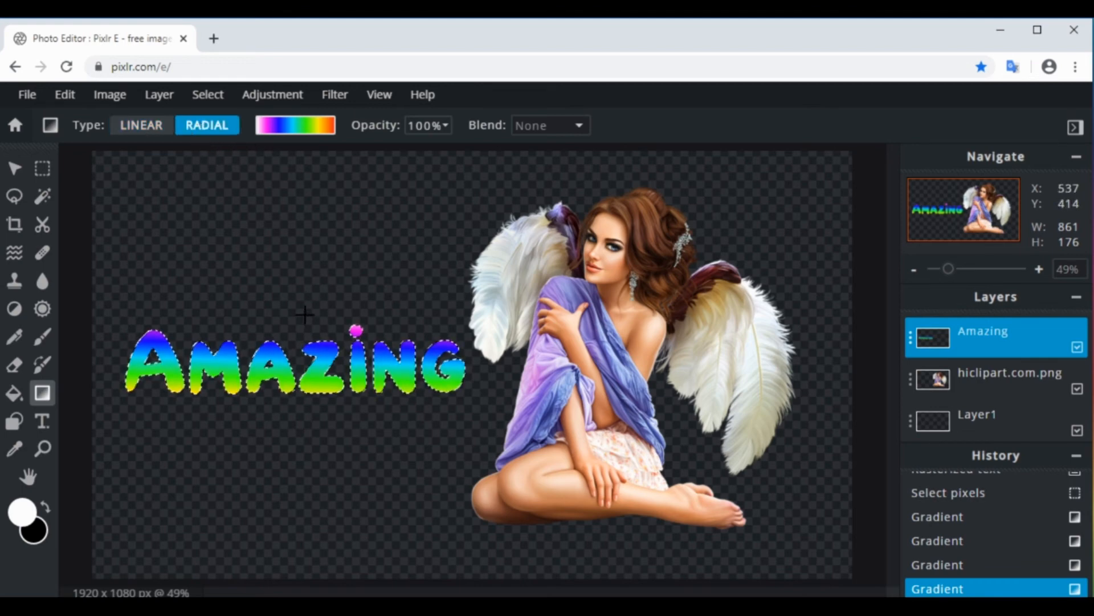
left_click_drag(306, 314, 303, 419)
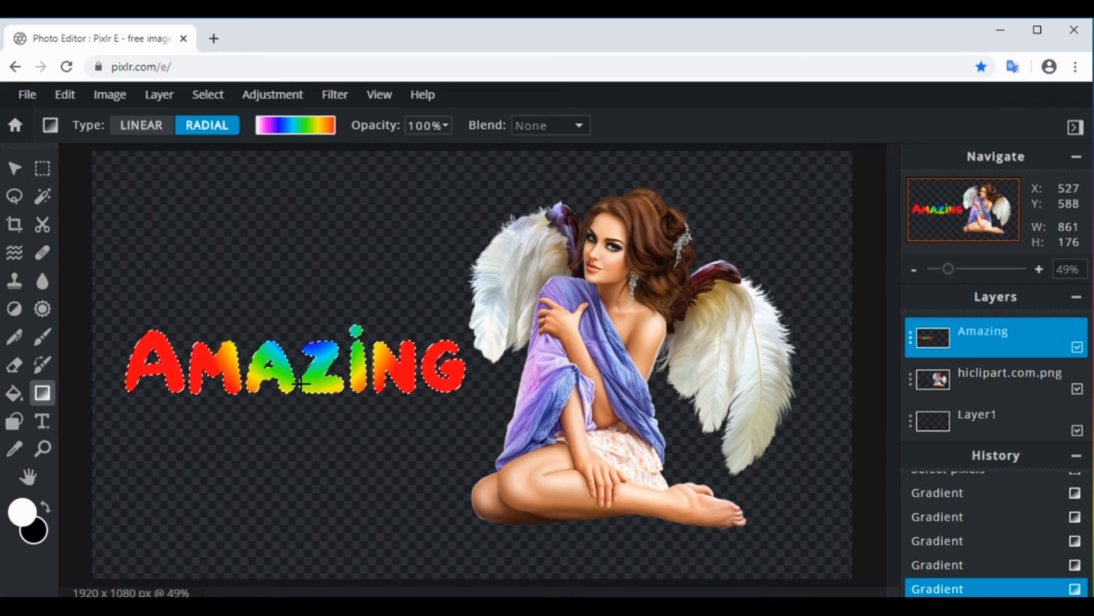
left_click_drag(300, 429, 299, 328)
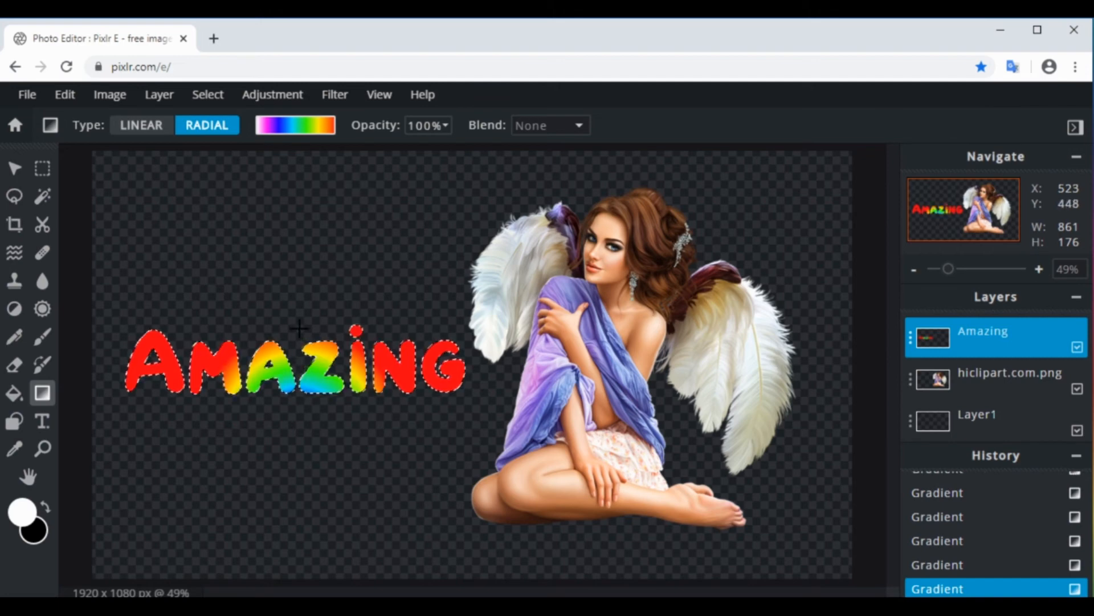
Fill the "Amazing" letters with the linear rainbow gradient running from the last letter to the first, and clear the selection
left_click(145, 131)
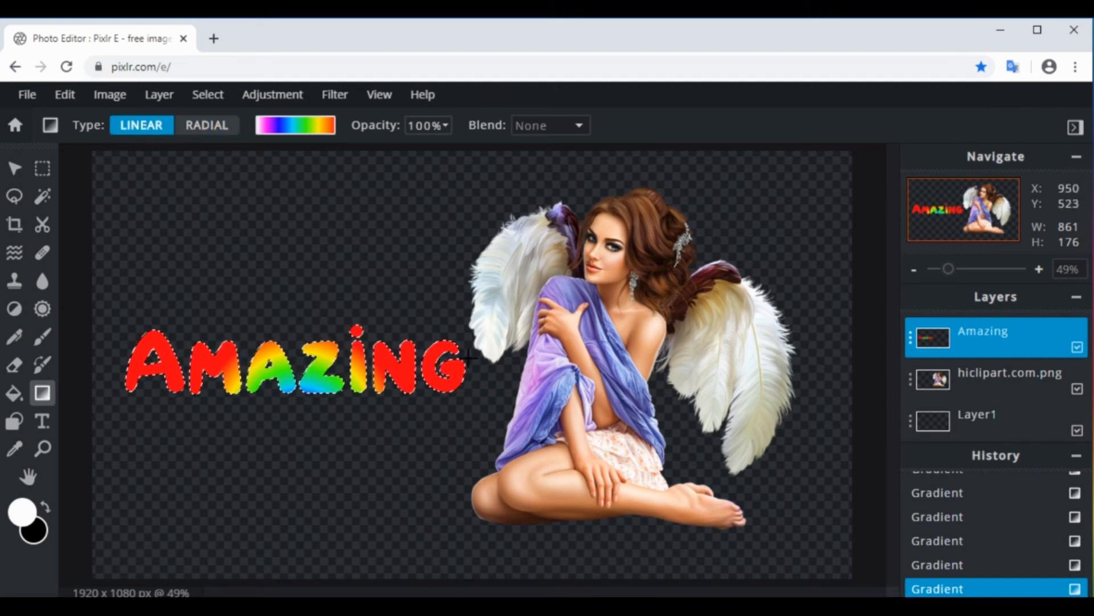
left_click_drag(470, 367, 122, 359)
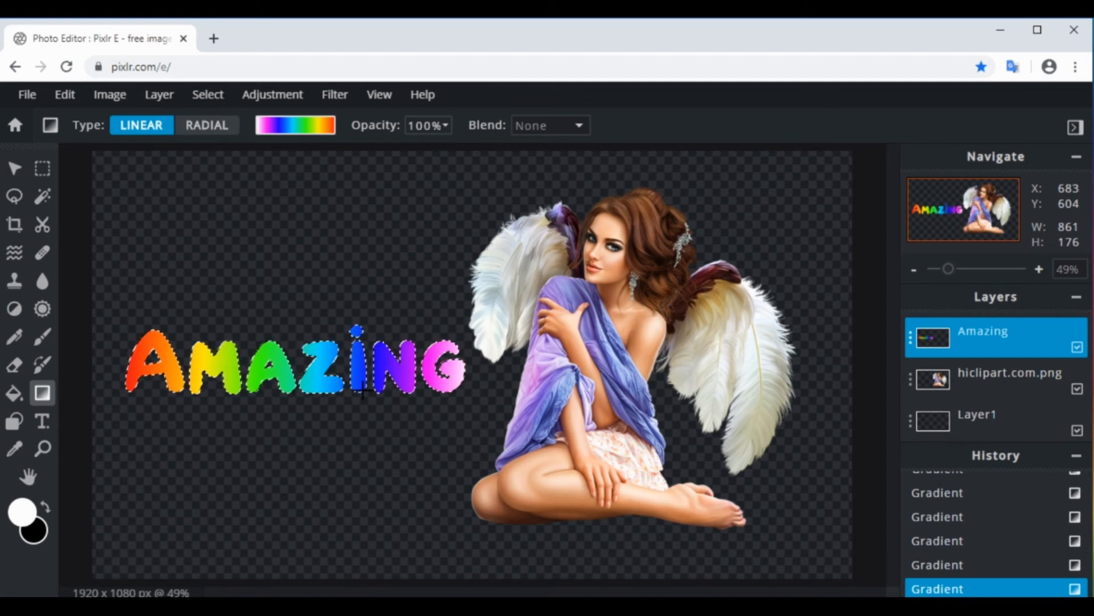
left_click(42, 171)
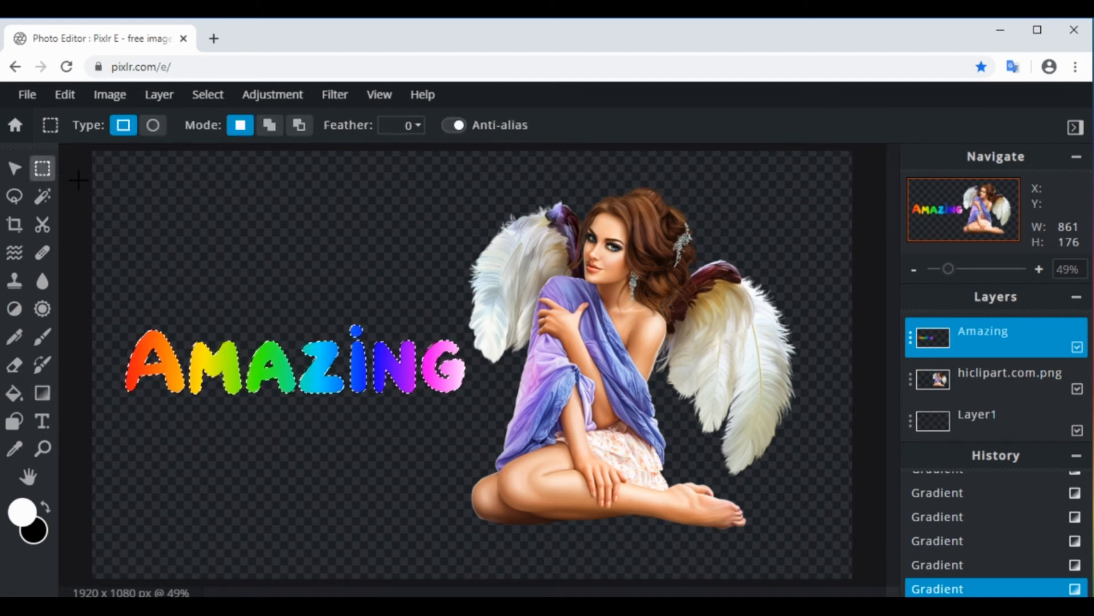
left_click(78, 181)
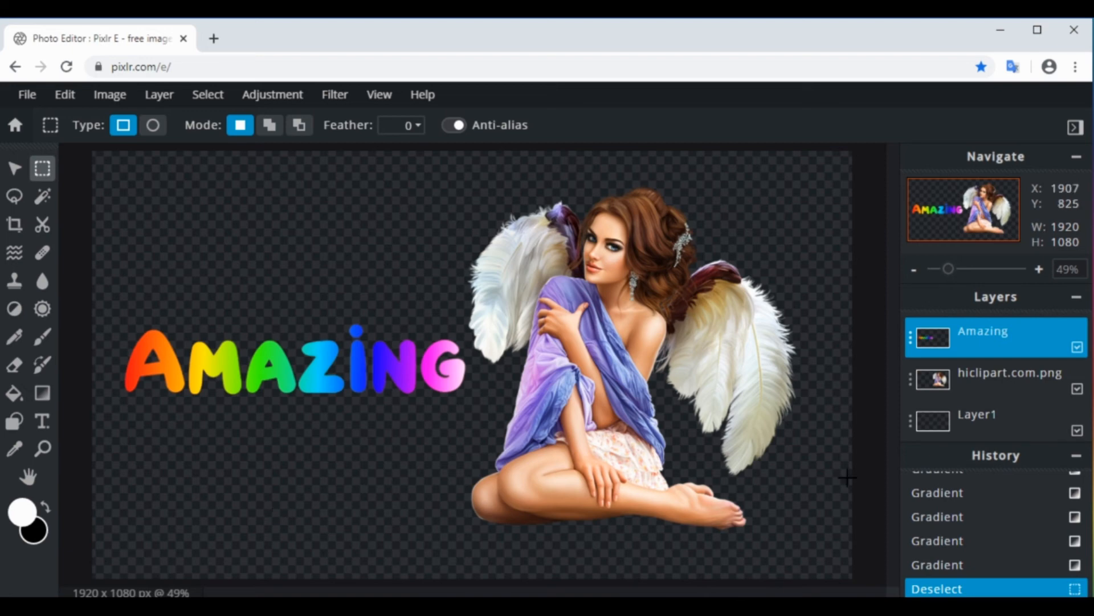
Collapse the history list, make Layer1 active and choose the blue-gold-blue preset for a linear gradient
left_click(1076, 455)
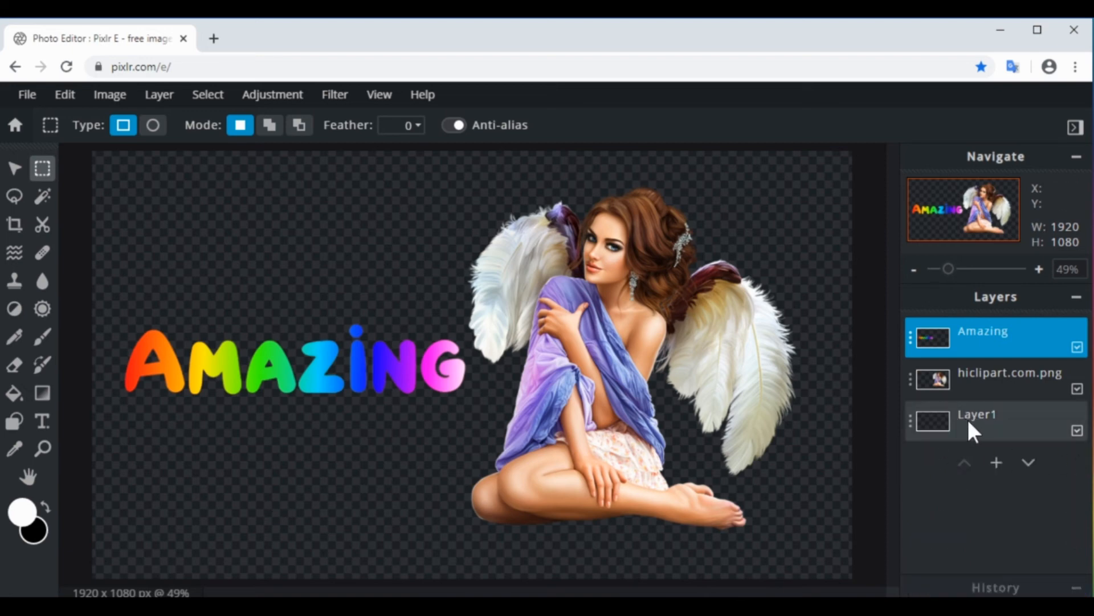
left_click(931, 416)
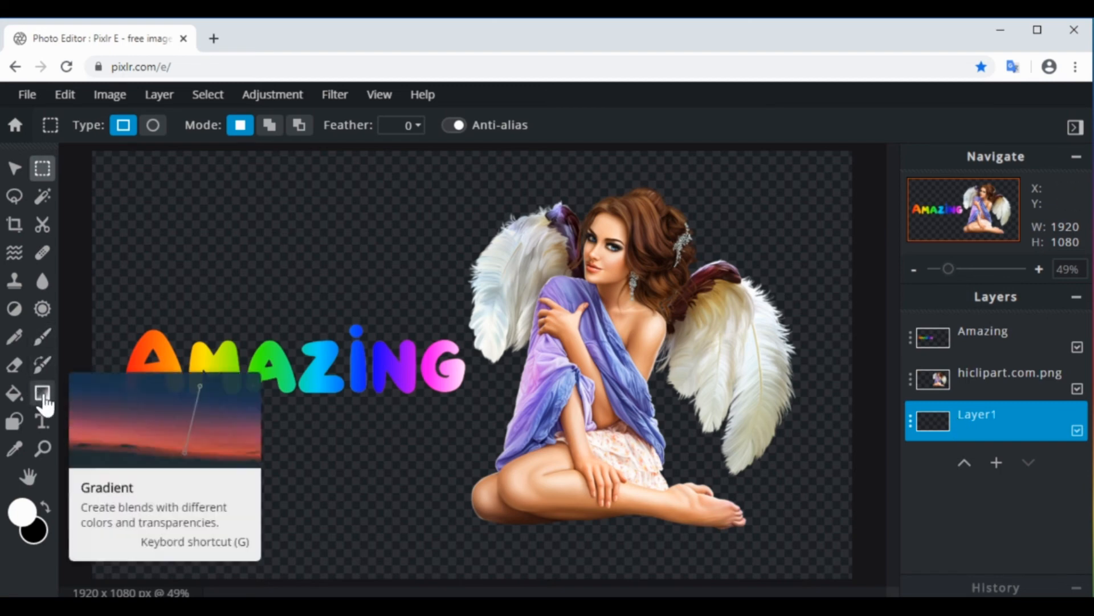
left_click(43, 398)
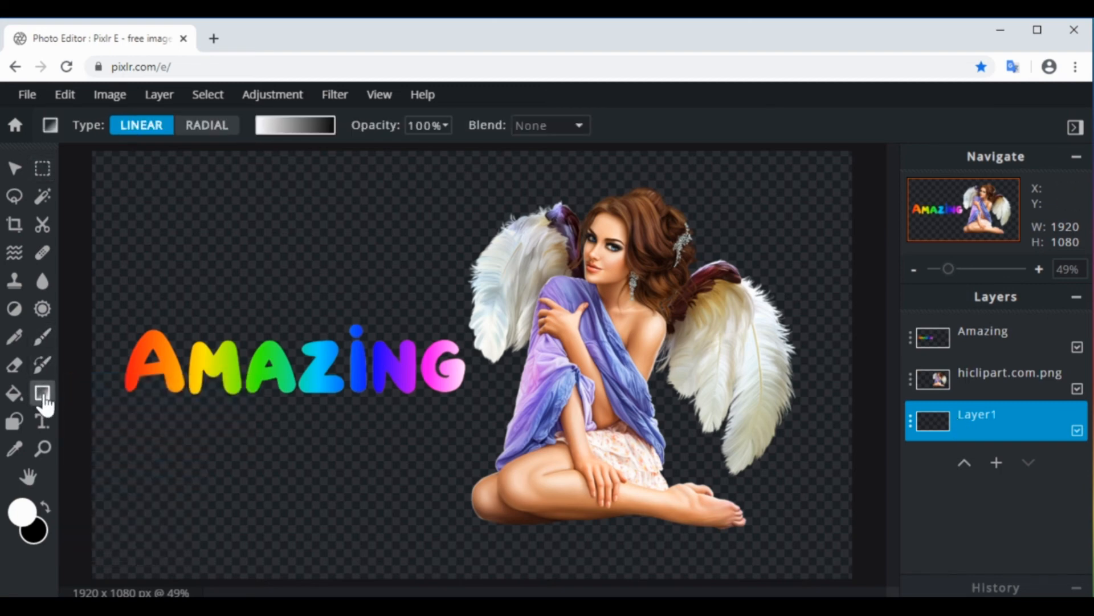
left_click(294, 127)
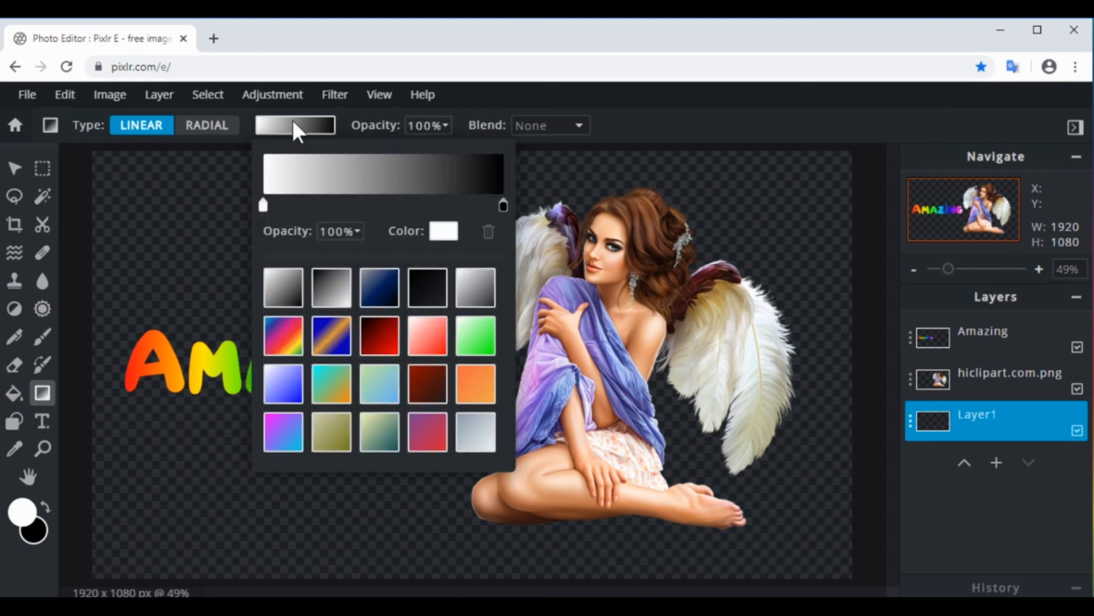
left_click(333, 343)
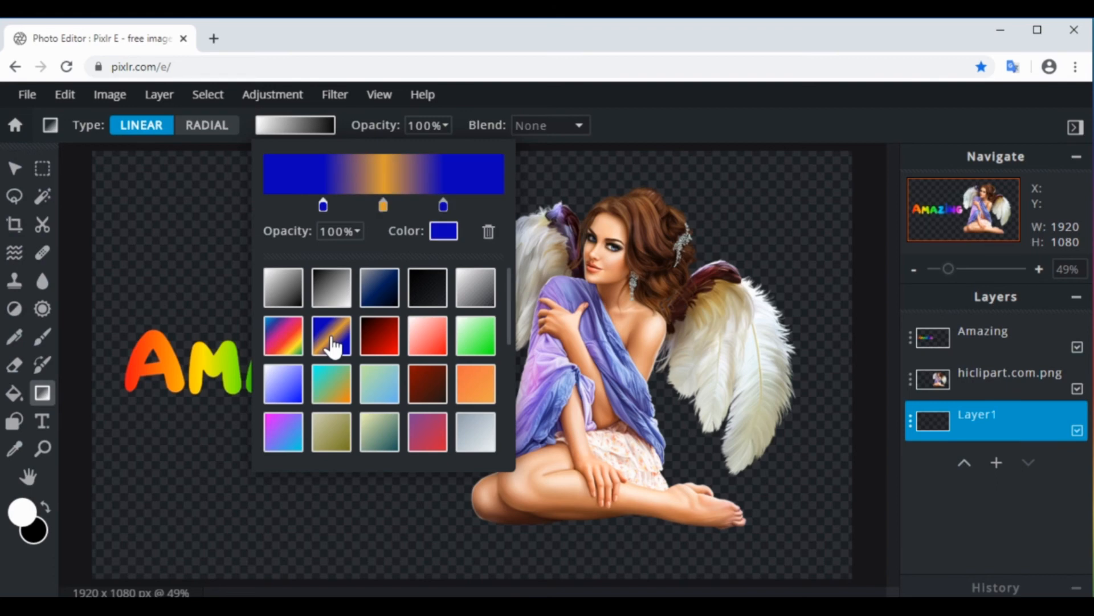
left_click(118, 190)
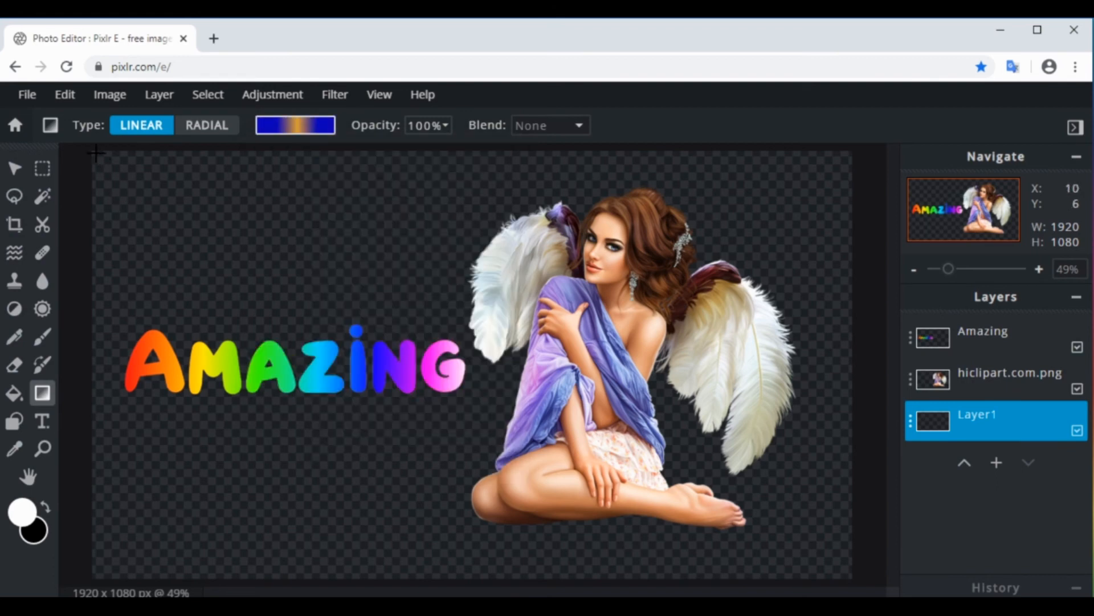
Fill Layer1 with the linear blue-gold-blue gradient diagonally from the canvas's upper-left corner to its lower-right corner
left_click_drag(96, 152, 848, 577)
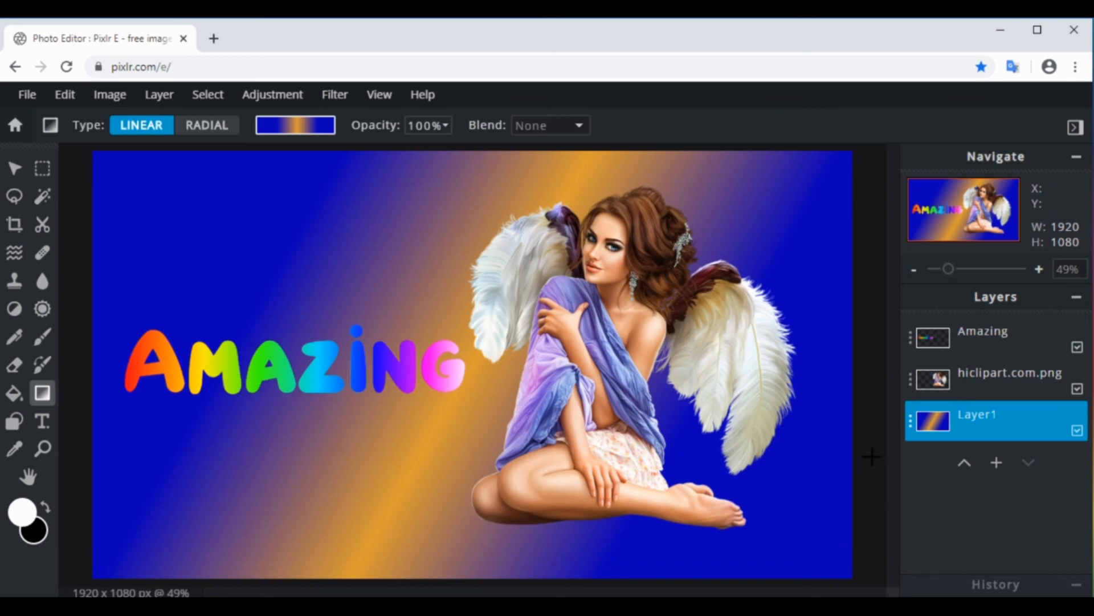
Try the white-to-green gradient preset on Layer1, linear across the canvas diagonal and radial from the top centre to the bottom edge
left_click(300, 127)
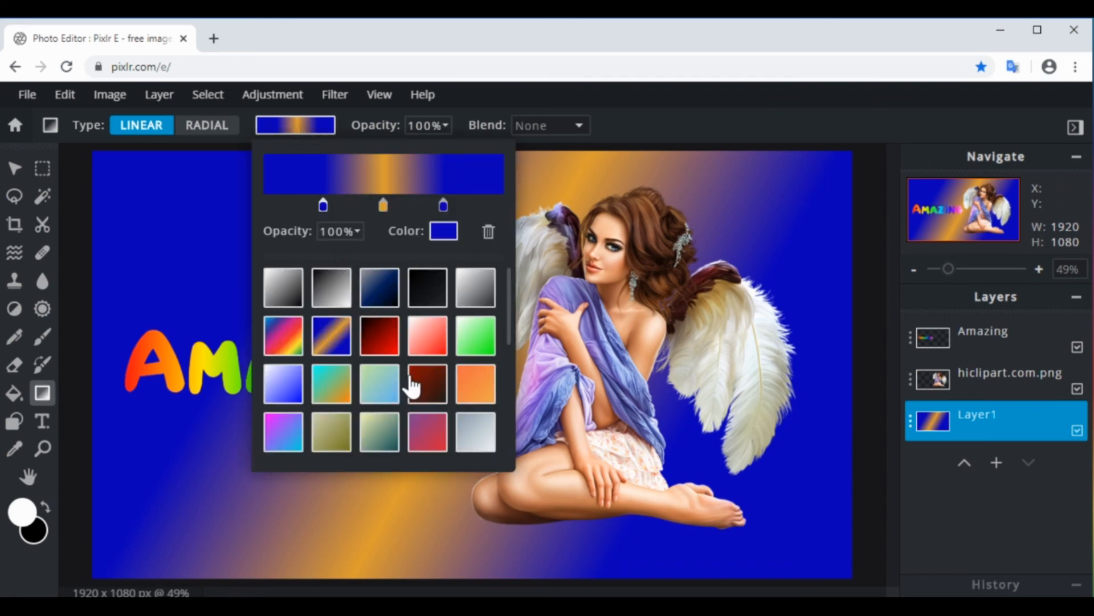
left_click(482, 345)
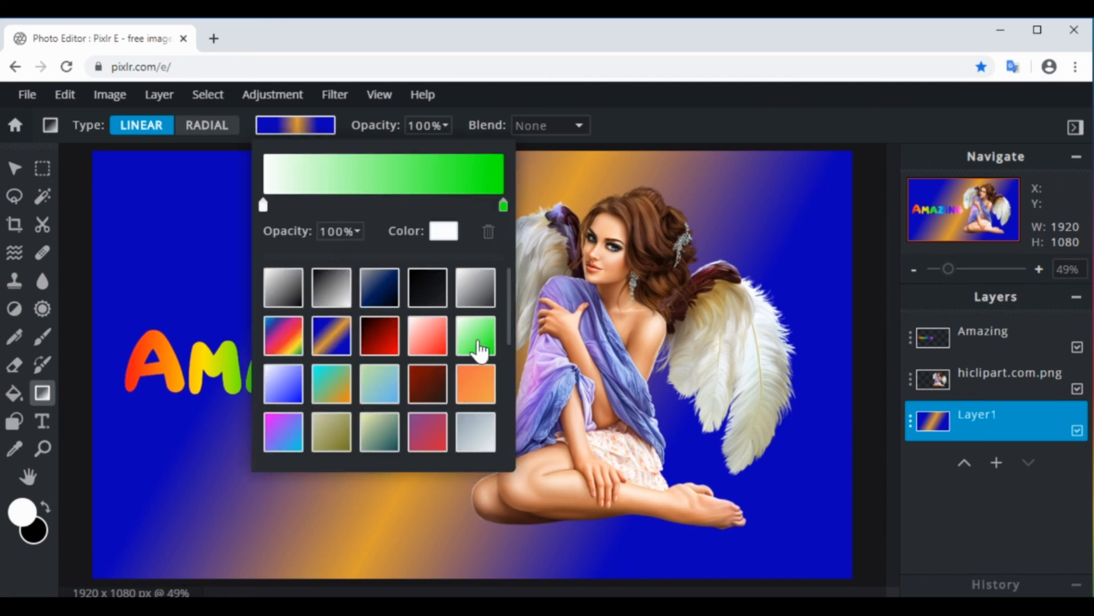
left_click(77, 190)
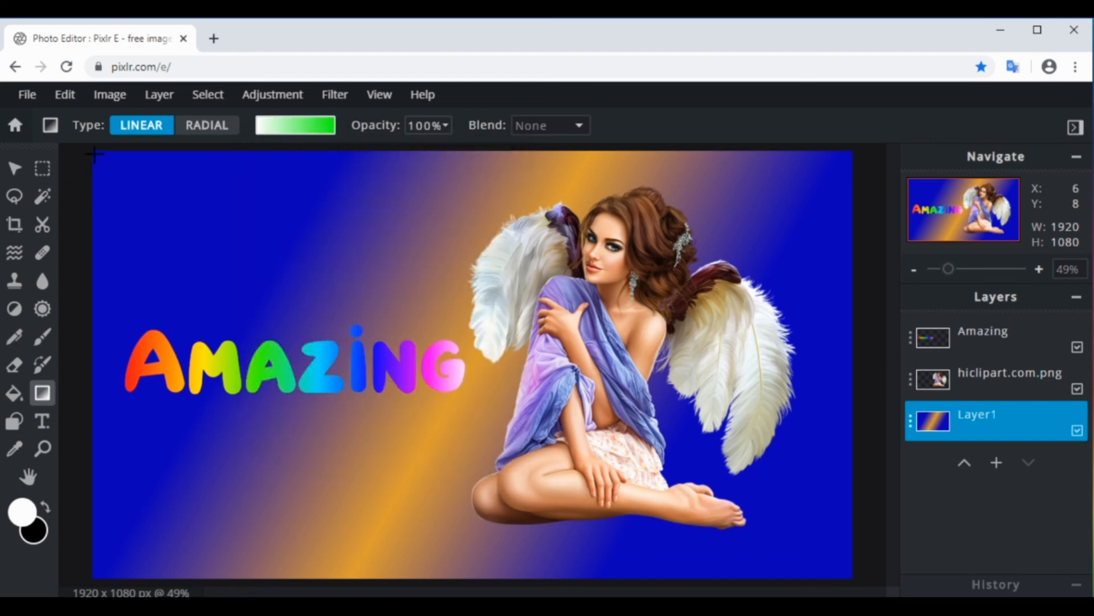
left_click_drag(95, 153, 851, 574)
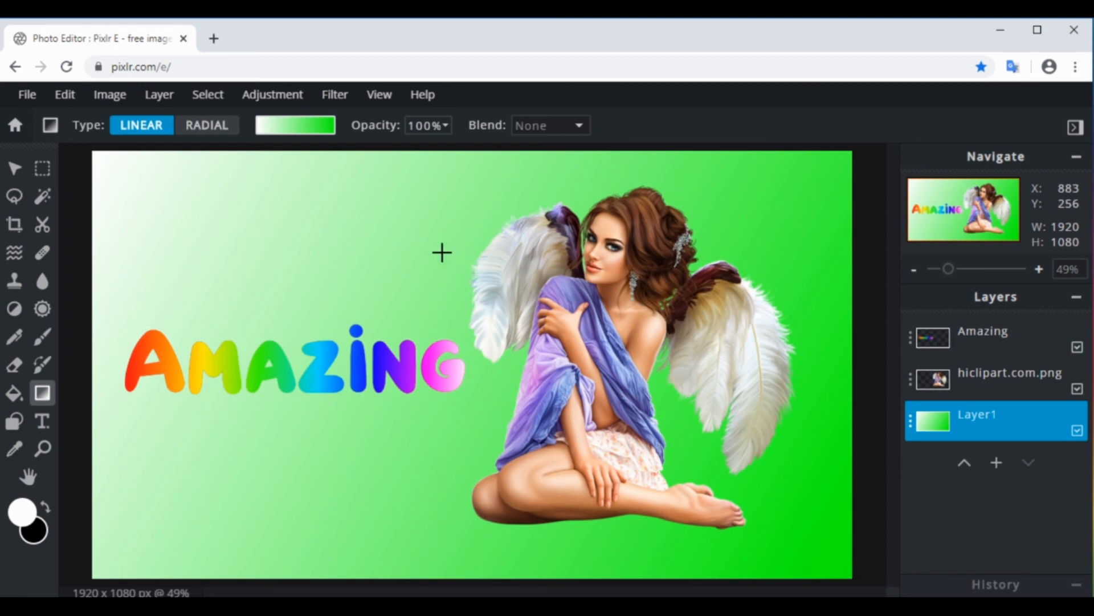
left_click(210, 132)
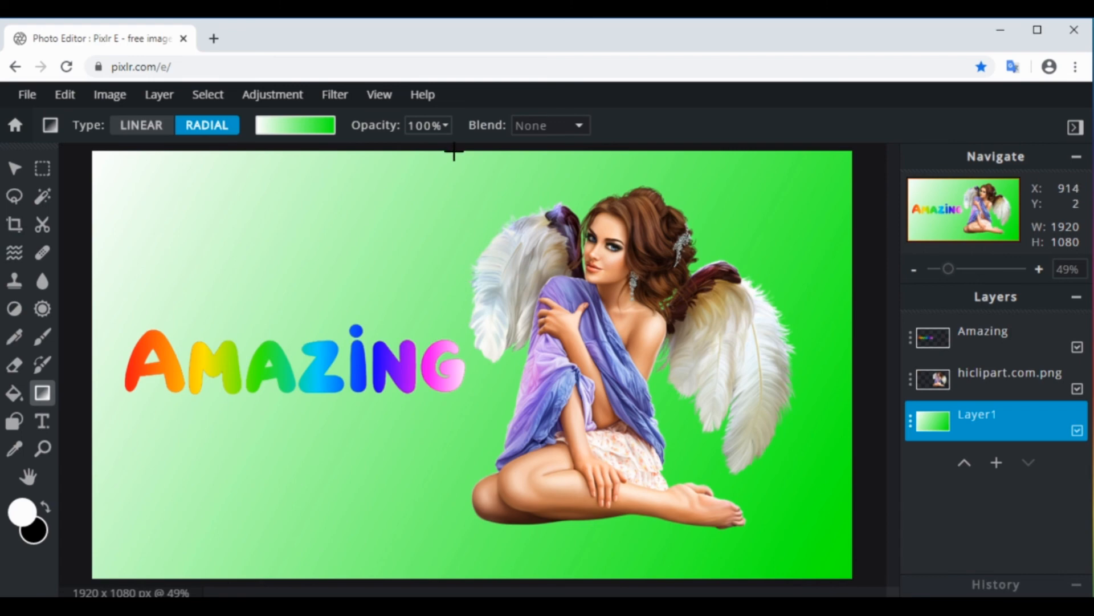
left_click_drag(454, 151, 455, 574)
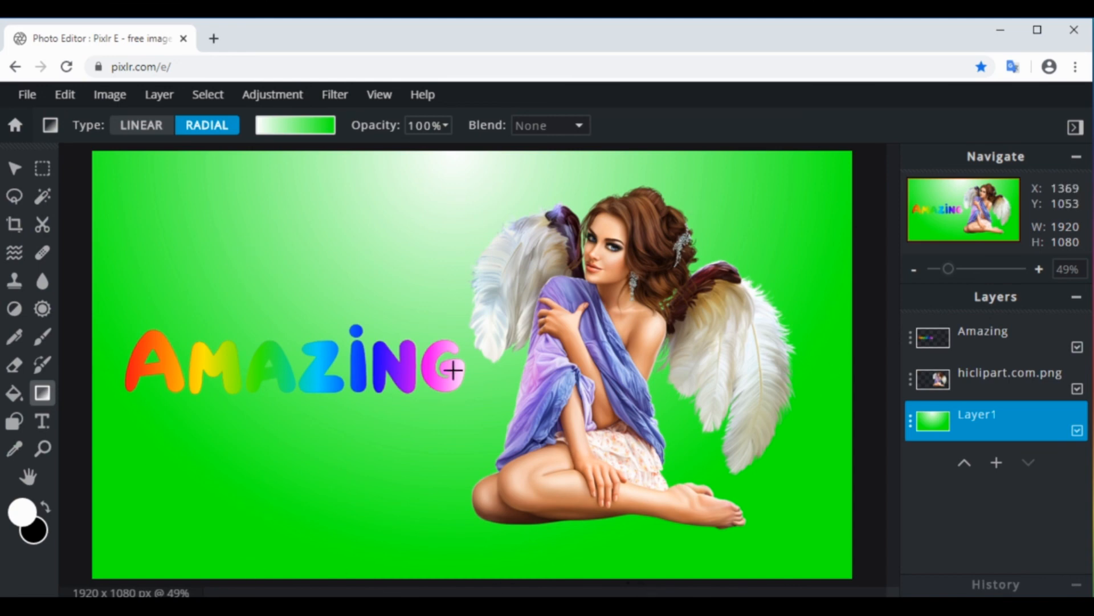
Refill Layer1 with the blue-gold-blue preset as a linear gradient from the canvas's upper-left corner to its lower-right corner
left_click(145, 131)
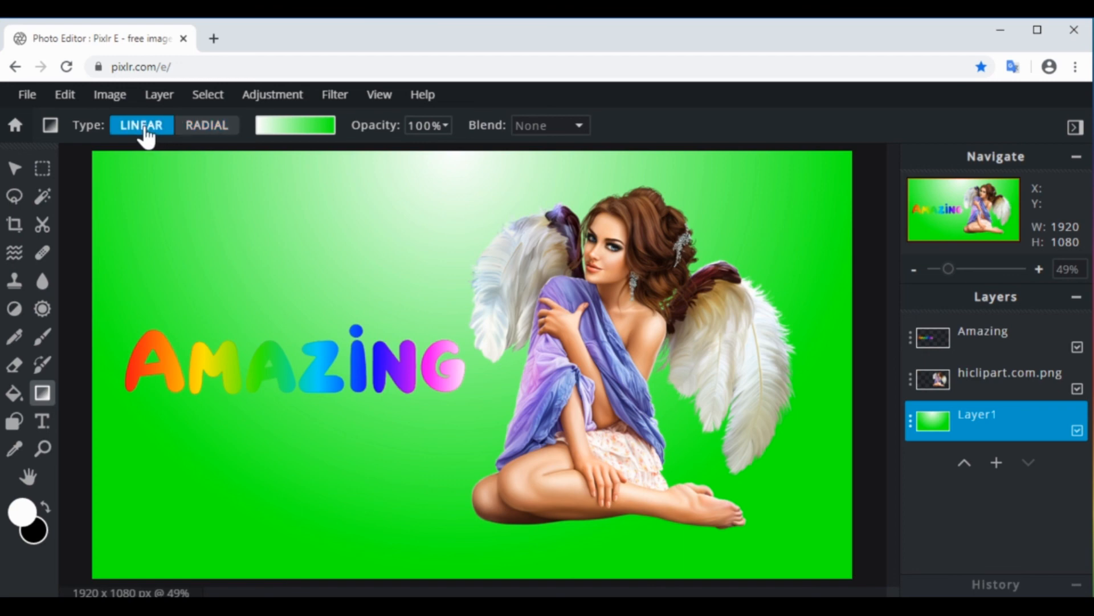
left_click(265, 129)
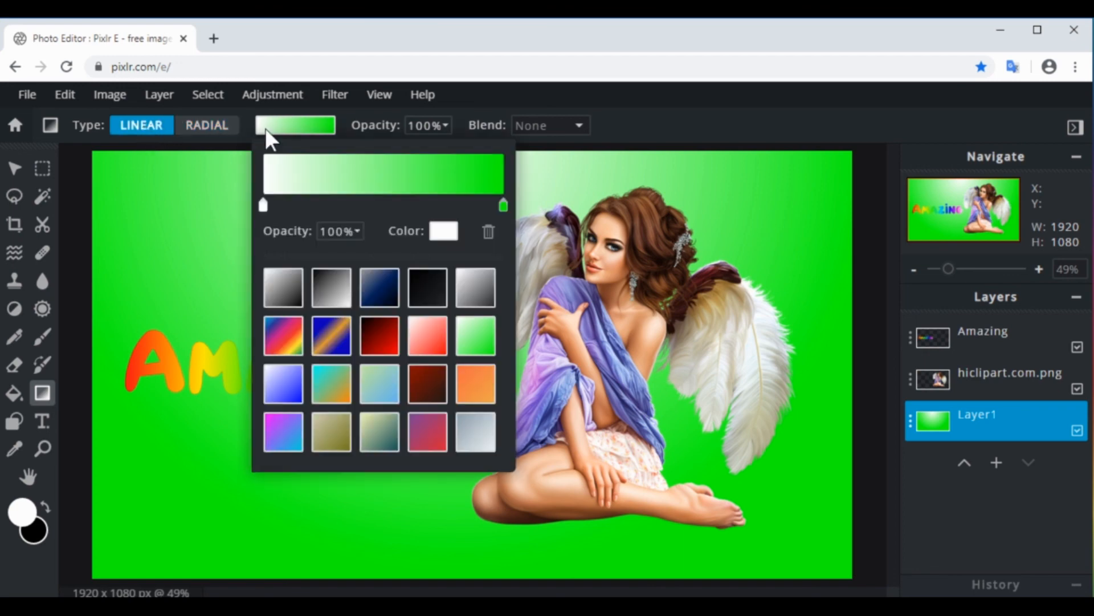
left_click(330, 334)
left_click(70, 193)
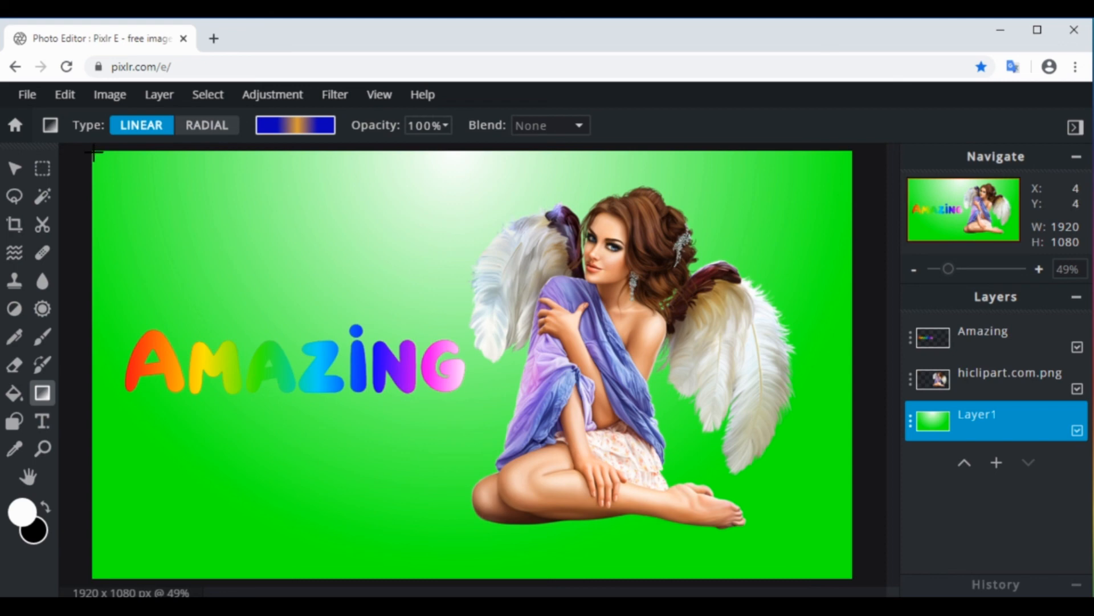
left_click_drag(94, 153, 847, 574)
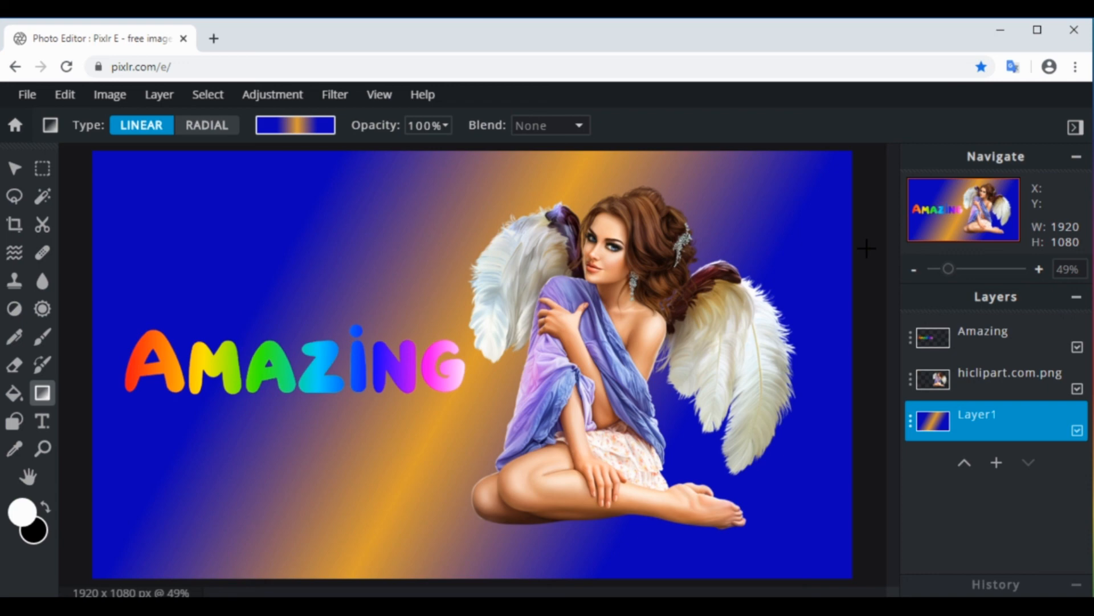
left_click(289, 125)
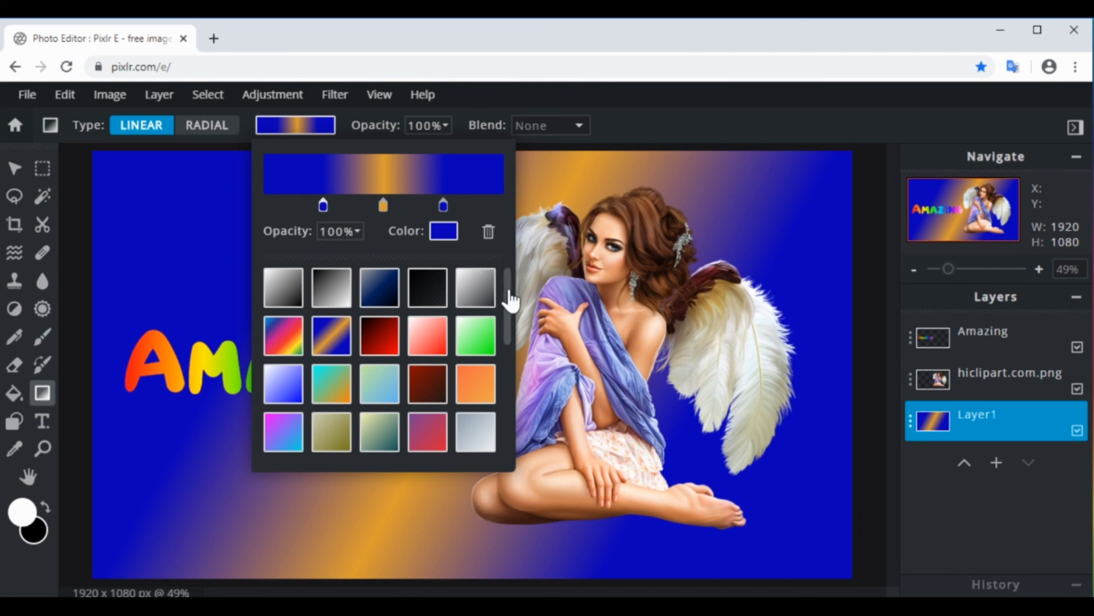
left_click_drag(508, 300, 509, 406)
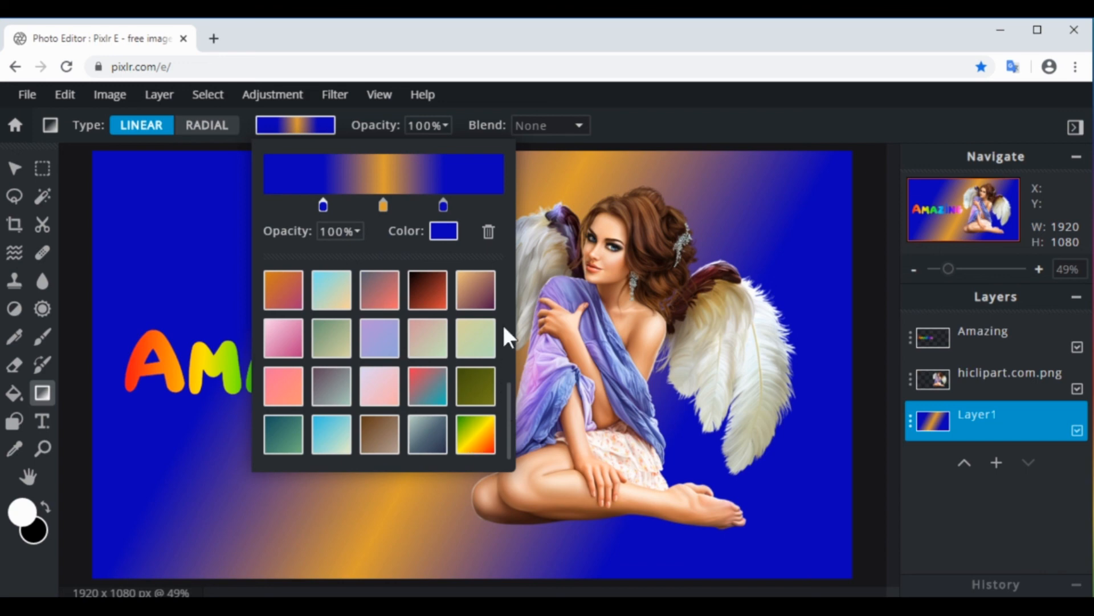
left_click(152, 178)
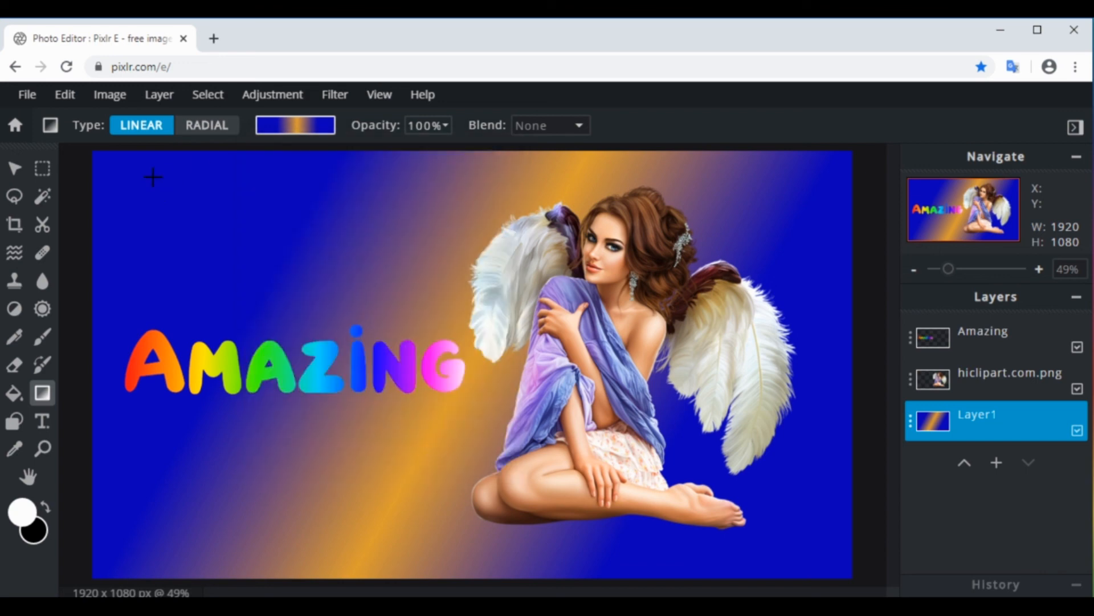